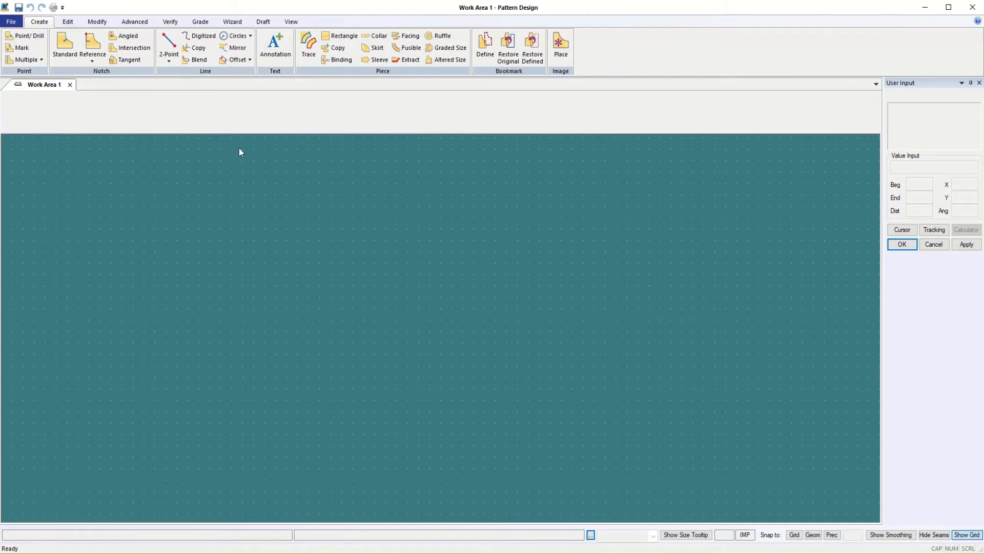
Step: Open the AccuMark piece LOUISE BODICE FT from the Louise storage area
click(10, 24)
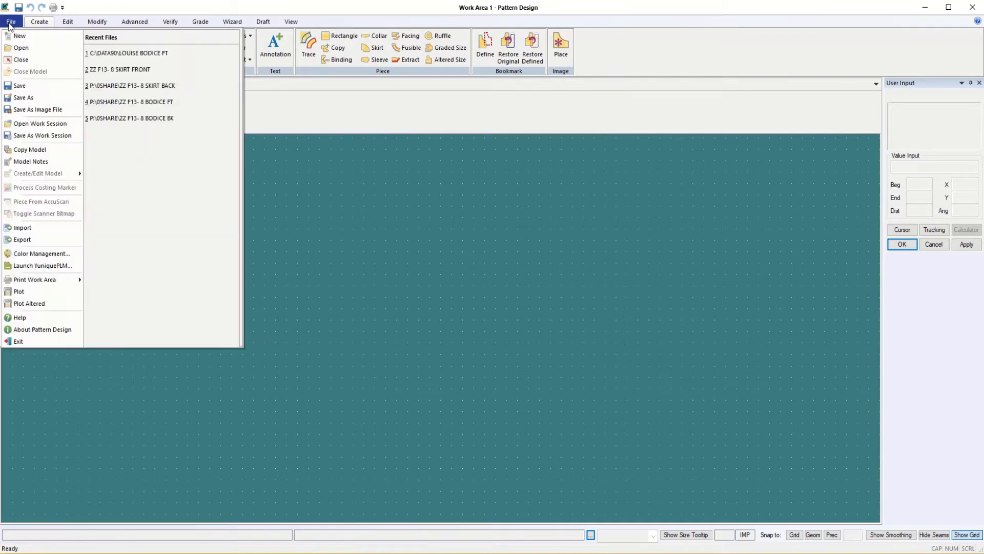
click(23, 48)
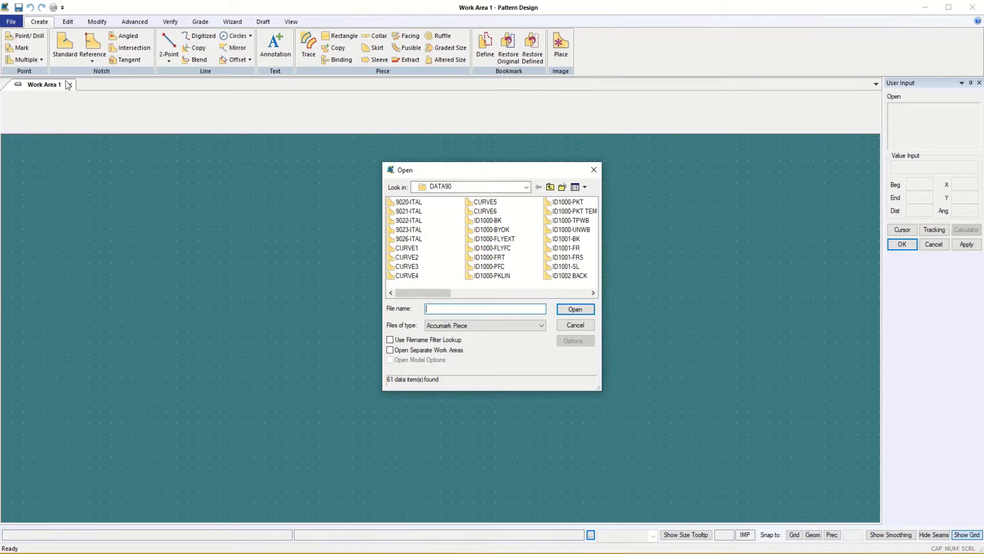
click(526, 188)
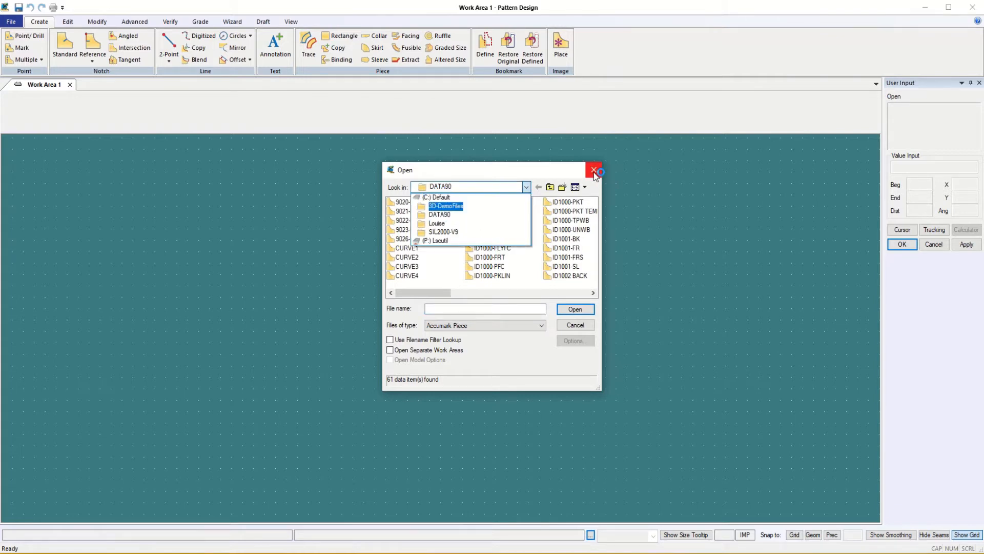
click(437, 223)
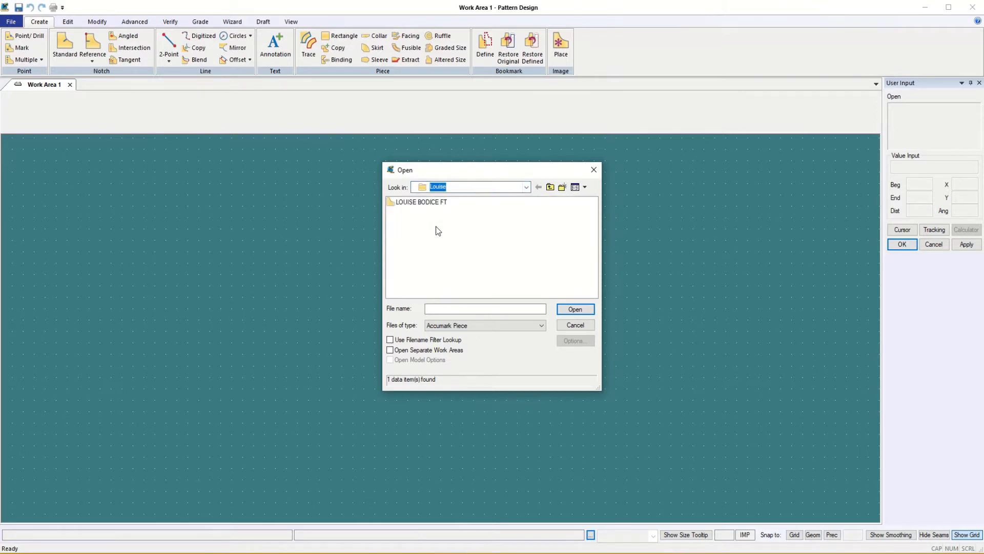
click(412, 203)
click(575, 310)
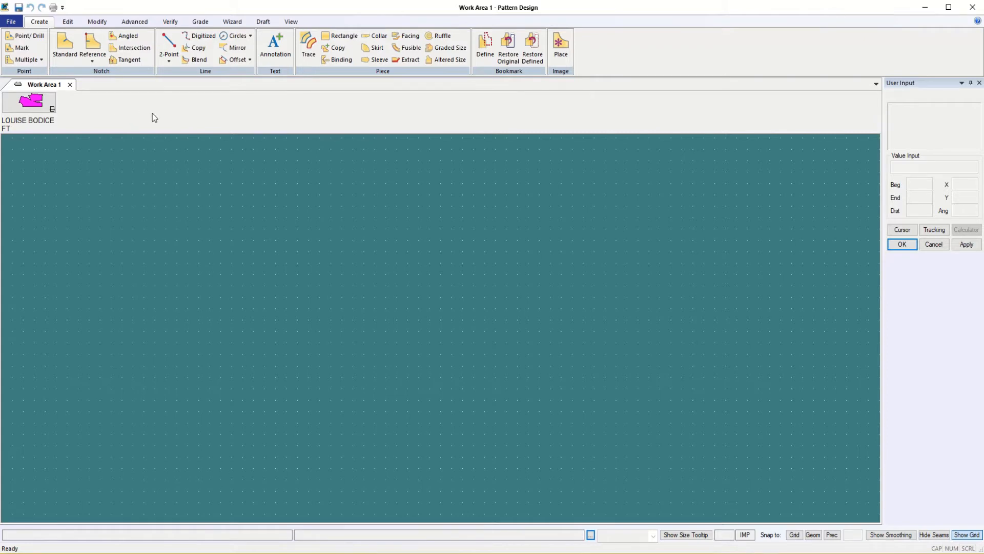
Step: Set the AccuMark storage area to LOUISE on device C: in the preference paths
click(68, 23)
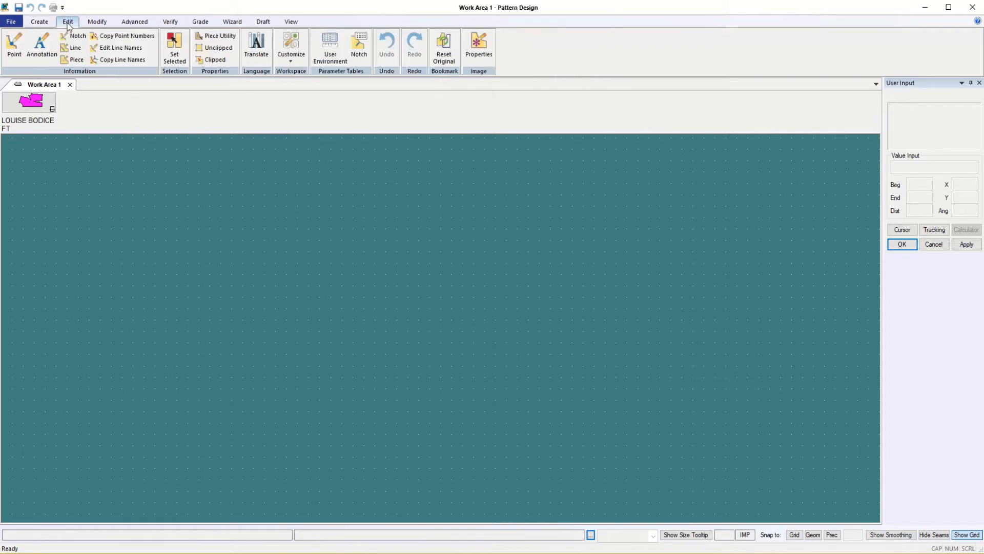
click(290, 60)
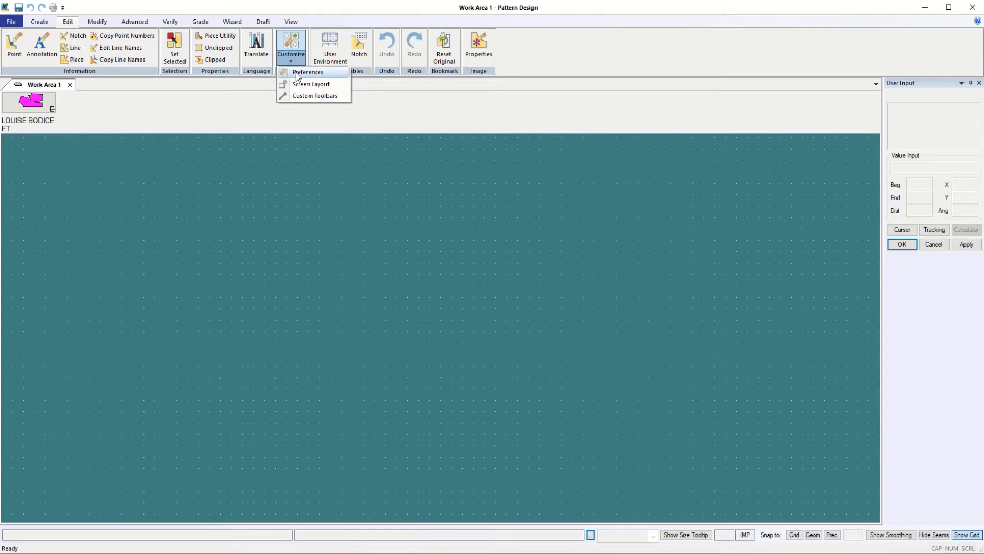
click(296, 73)
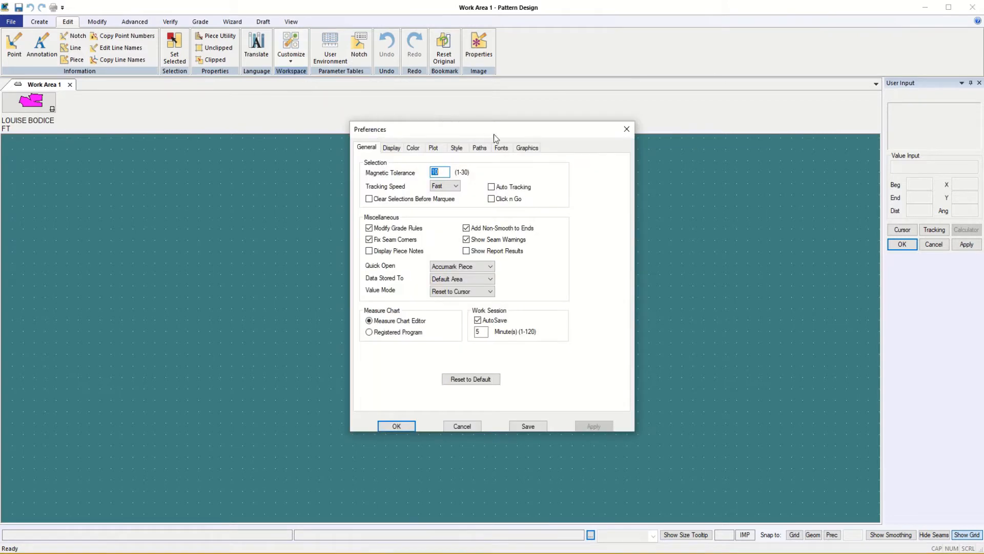
click(482, 148)
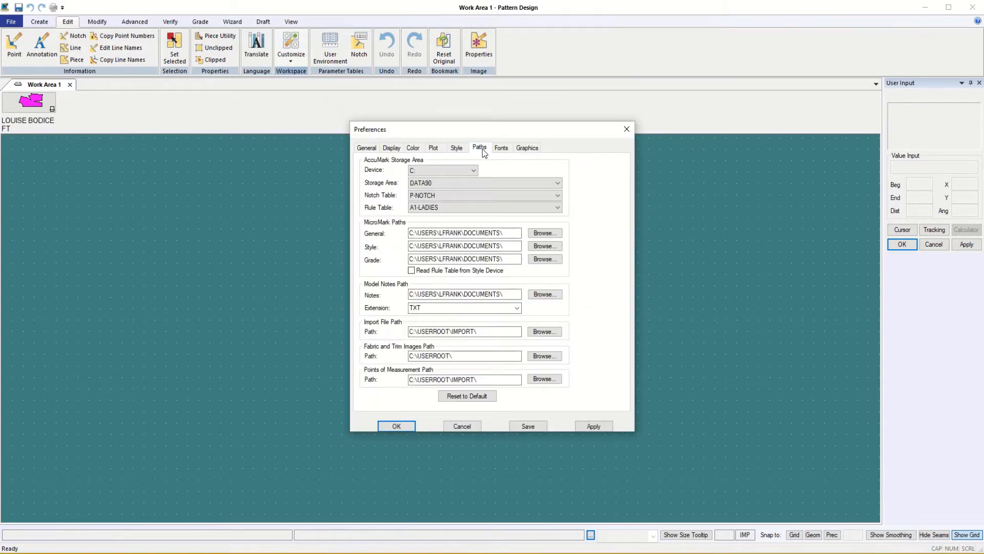
click(475, 174)
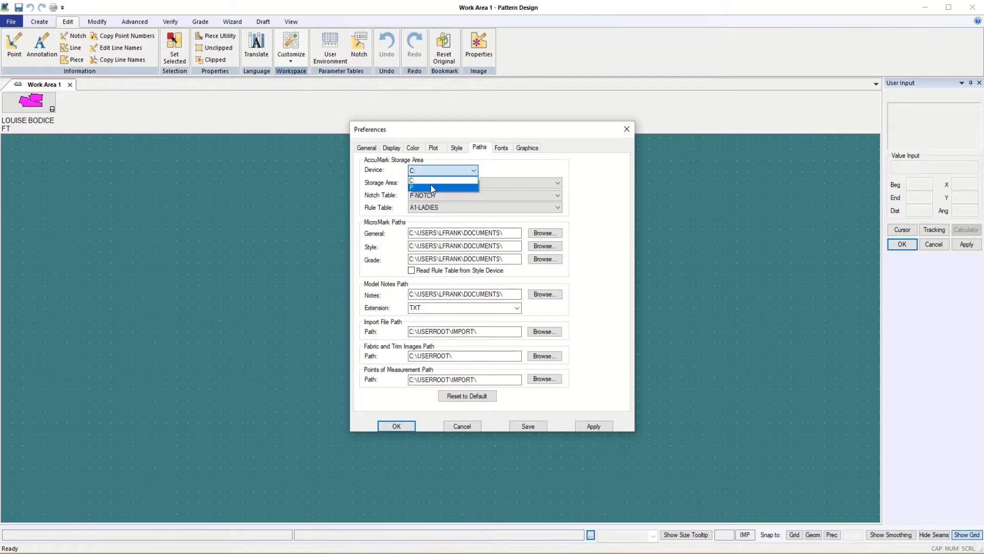
click(517, 172)
click(552, 185)
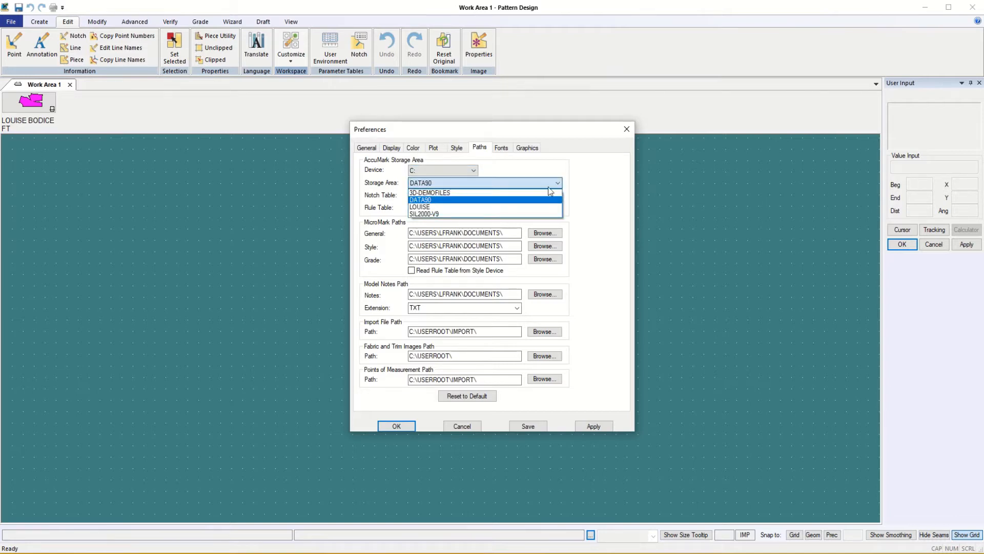
click(428, 207)
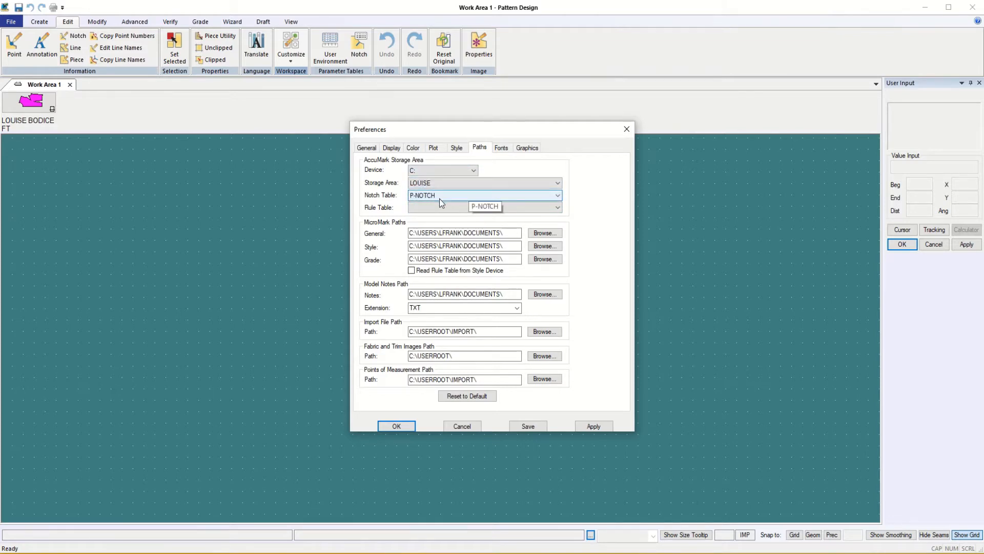
Step: Set the rule table to T NO GRADE, apply the path preferences and close them
click(556, 207)
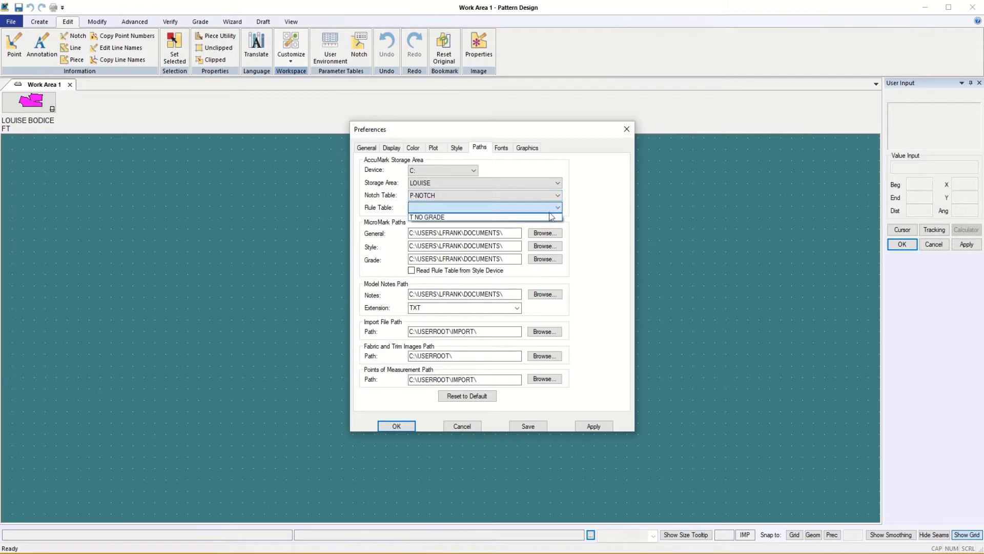
click(543, 216)
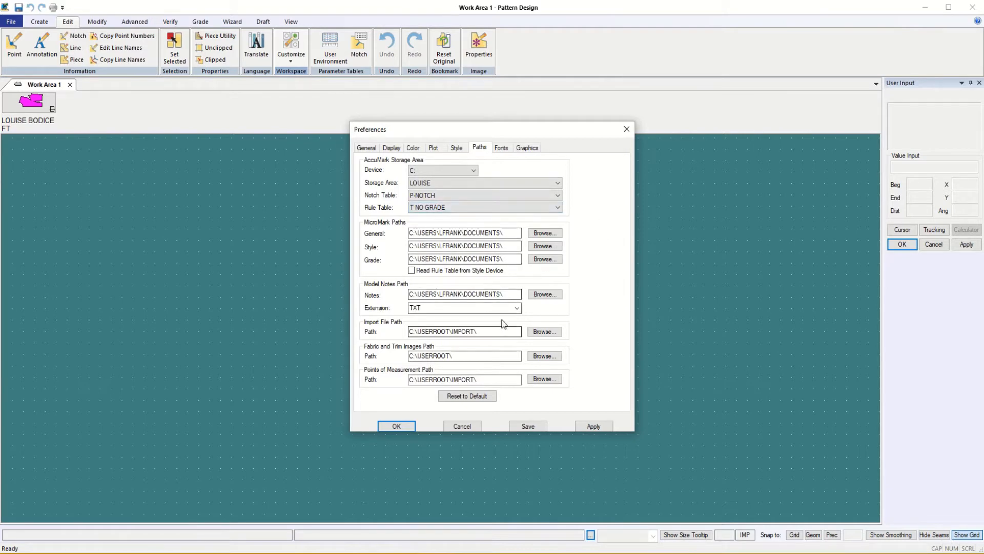
click(593, 426)
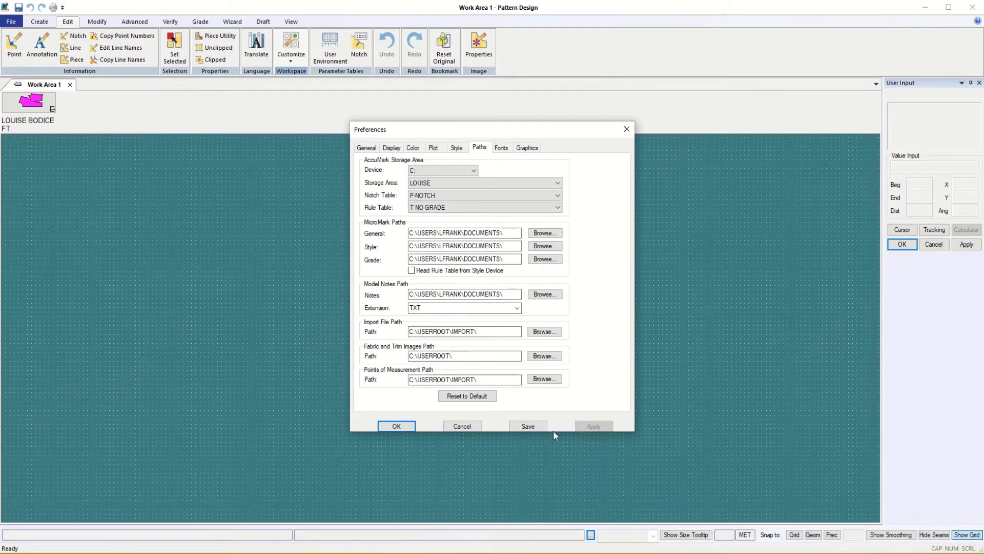
click(407, 426)
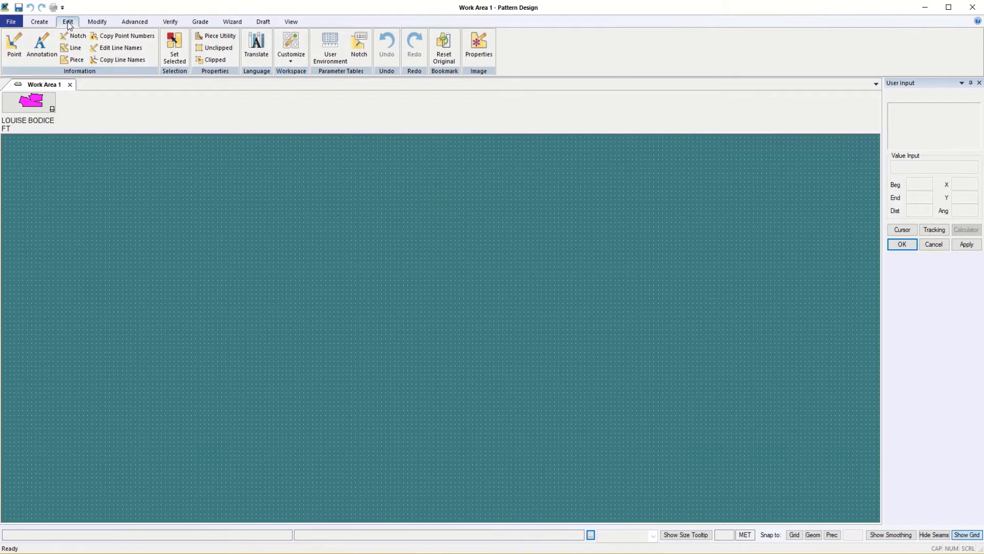
click(291, 48)
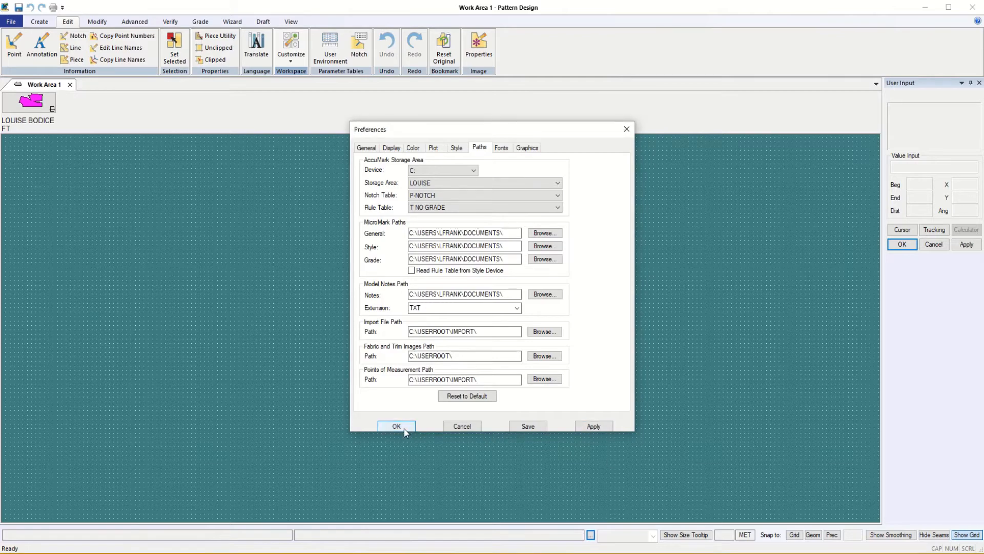
click(463, 426)
Step: Change the user environment notation to Imperial with a precision of 3, and save it
click(330, 51)
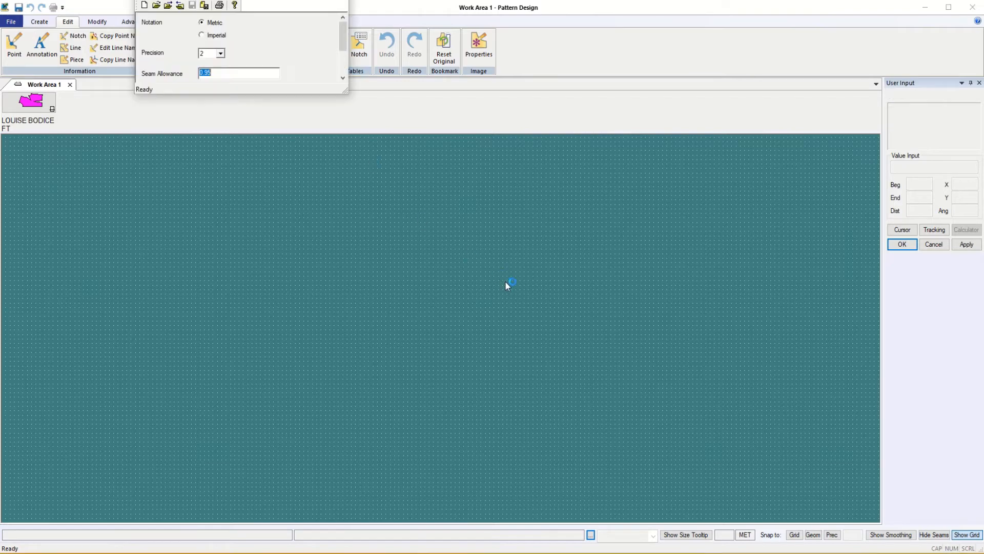
click(202, 35)
click(221, 54)
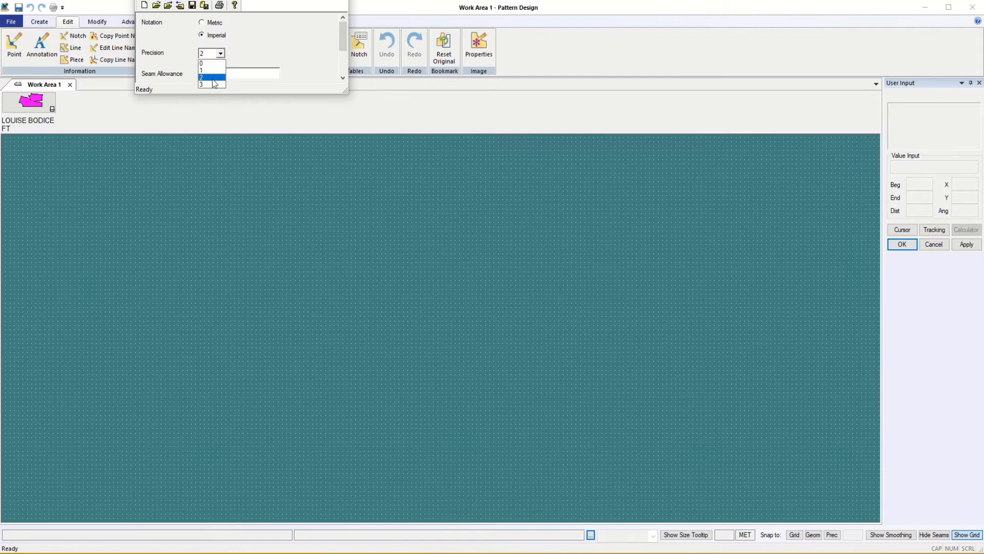
click(210, 81)
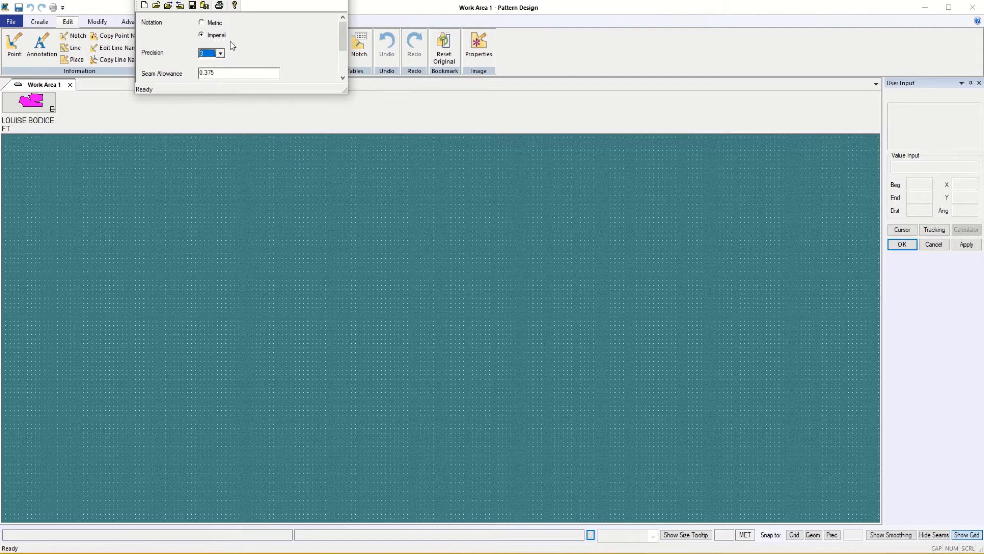
click(193, 6)
click(338, 0)
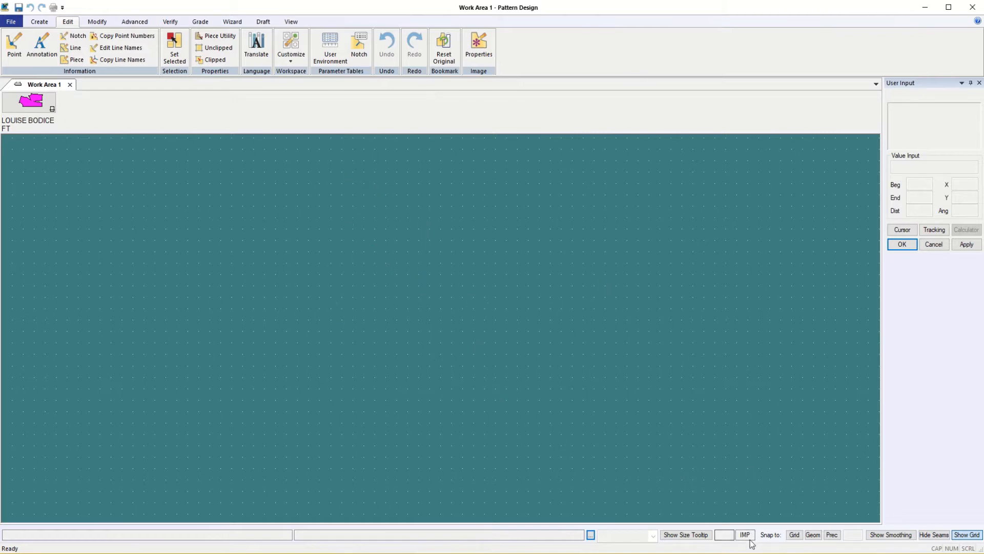
Step: Check the saved preference paths and the default folder offered for opening pieces, without opening anything
click(297, 46)
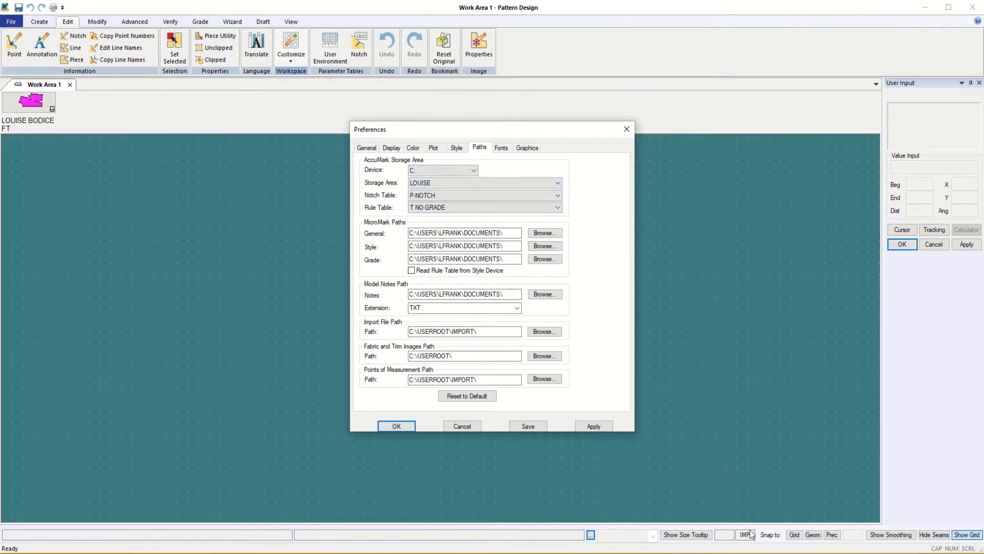
click(398, 426)
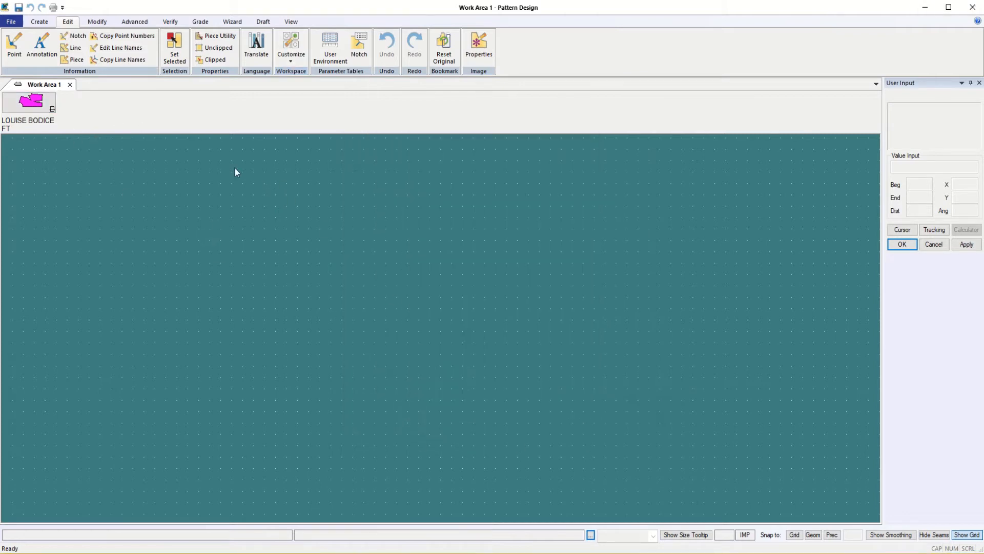
click(18, 23)
click(31, 56)
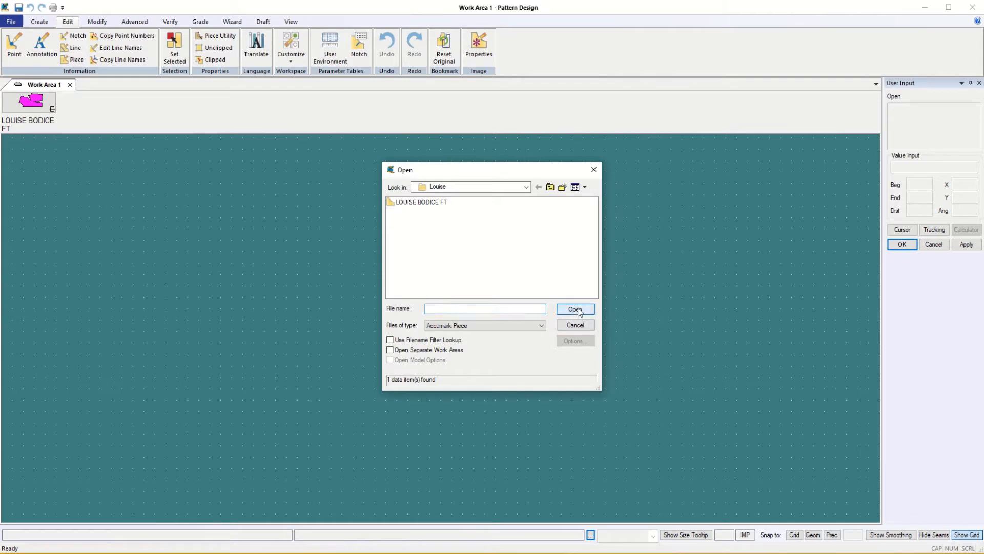
click(593, 173)
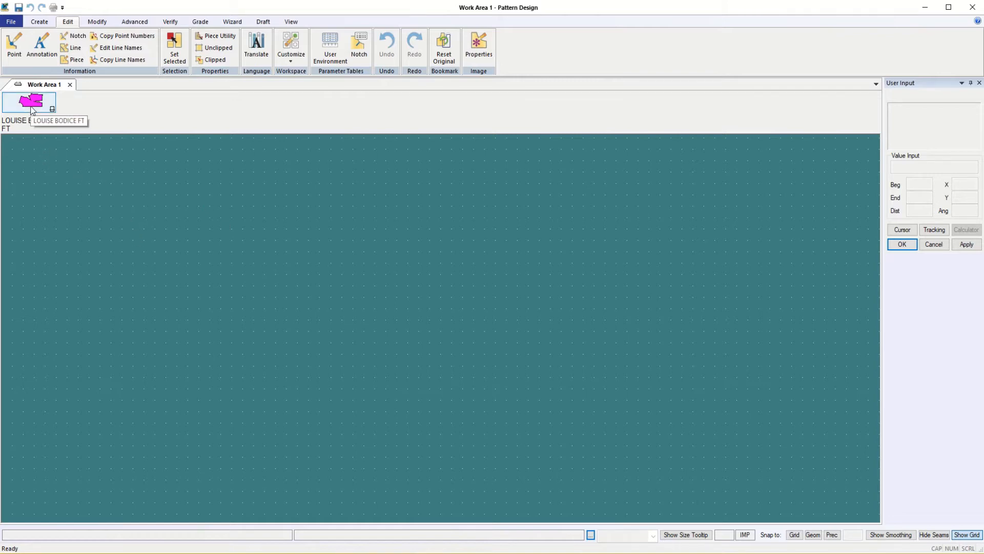
Step: Place the LOUISE BODICE FT piece in the work area, zoomed to show the whole pattern
drag(32, 107, 30, 135)
click(207, 311)
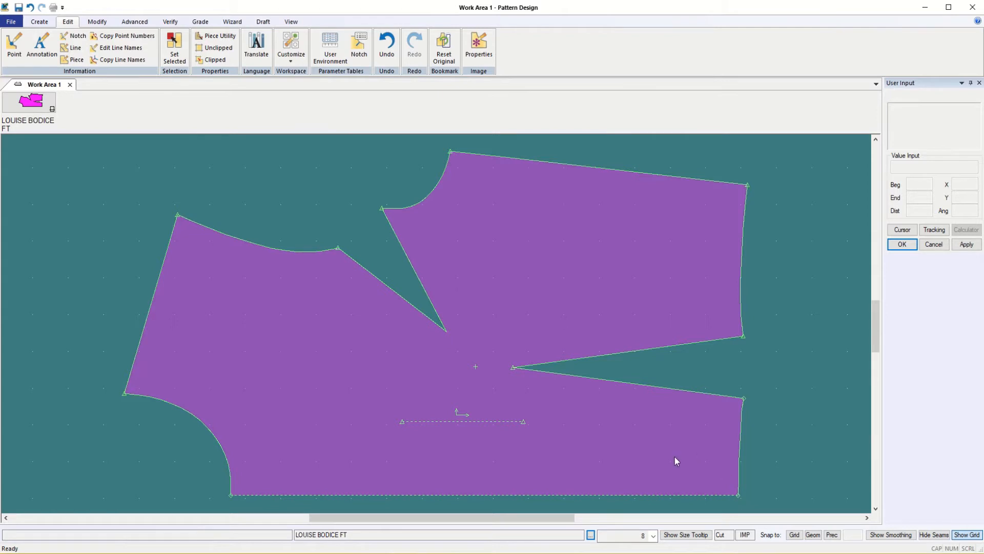
scroll(490, 405, down, 1)
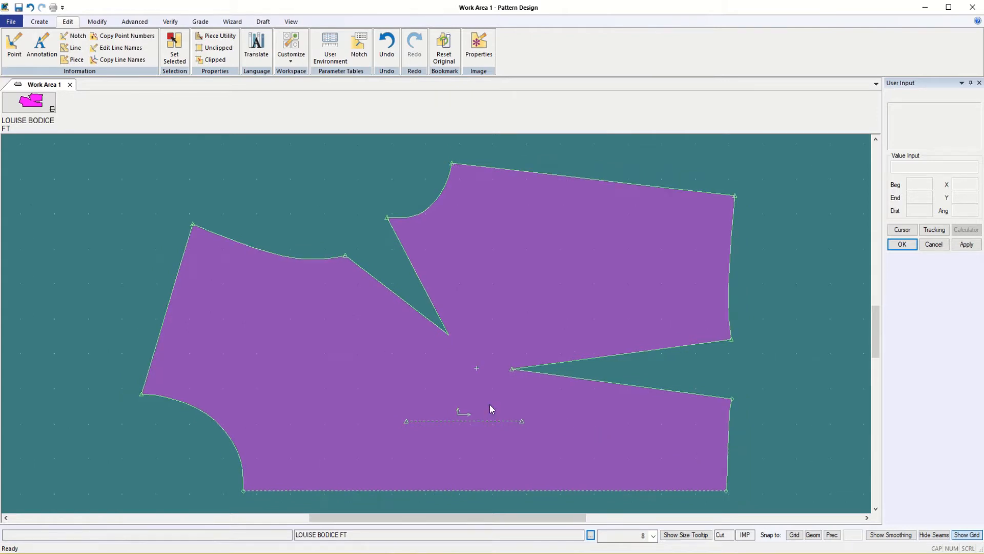
scroll(490, 405, up, 1)
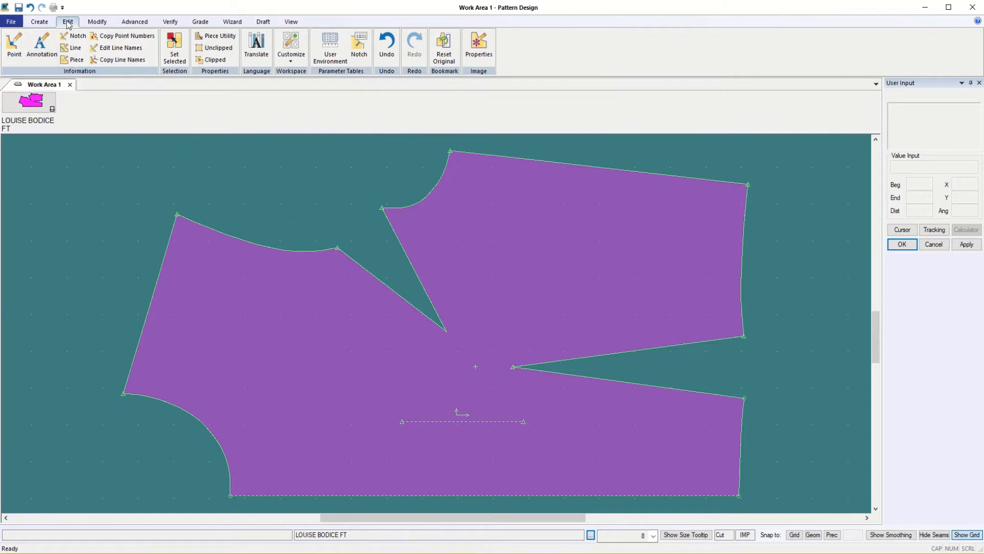
Step: Inspect the point at the waist dart's tip, and combine the dart's two leg lines without adding a notch
click(14, 53)
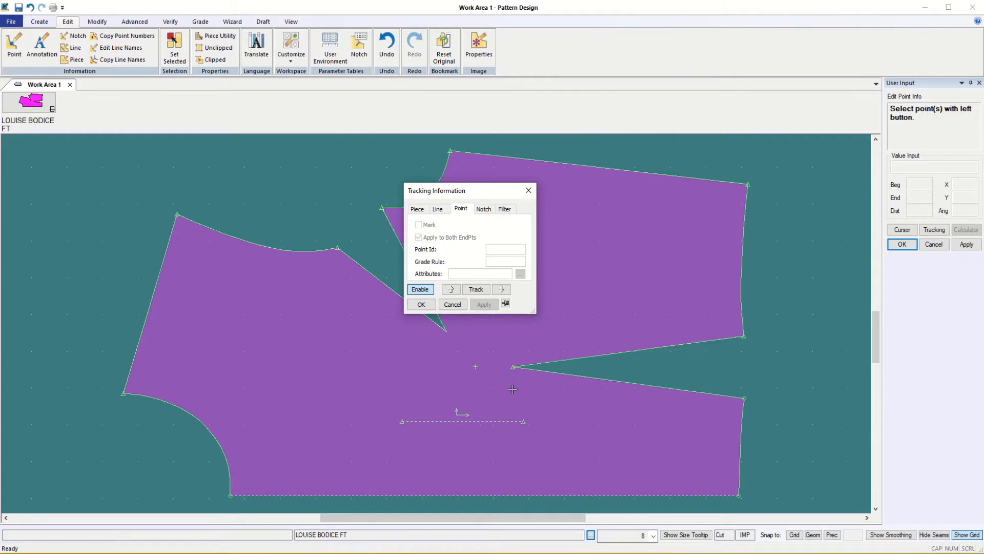
click(513, 368)
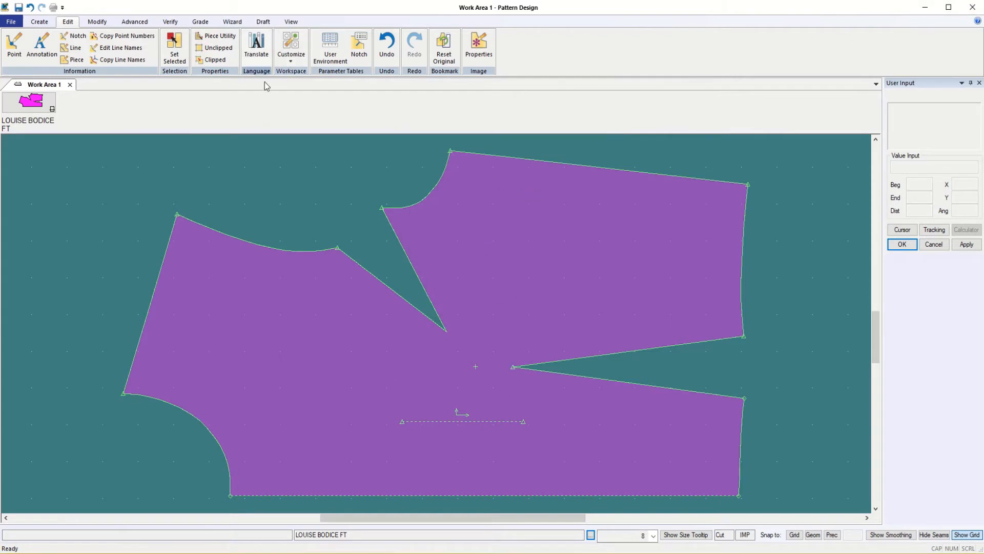
click(97, 23)
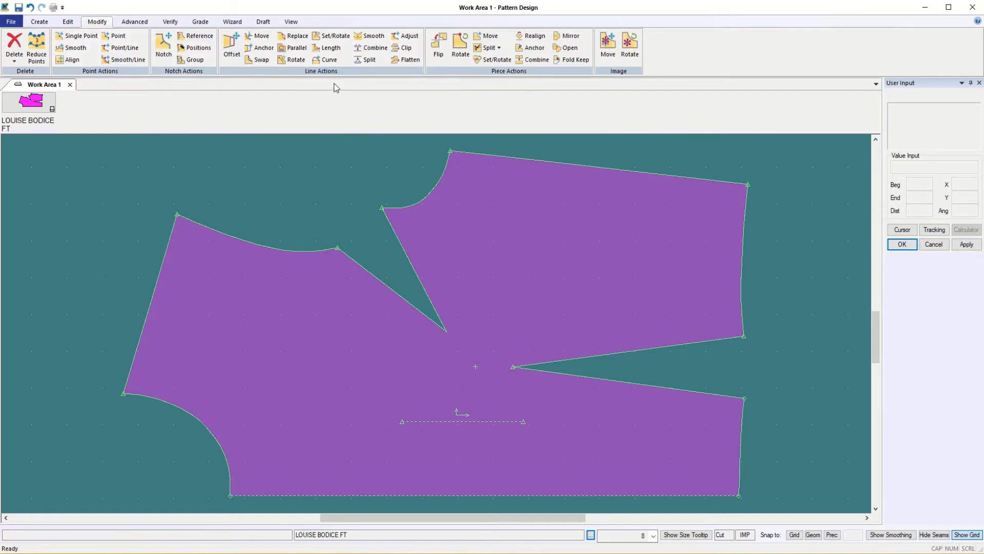
click(375, 48)
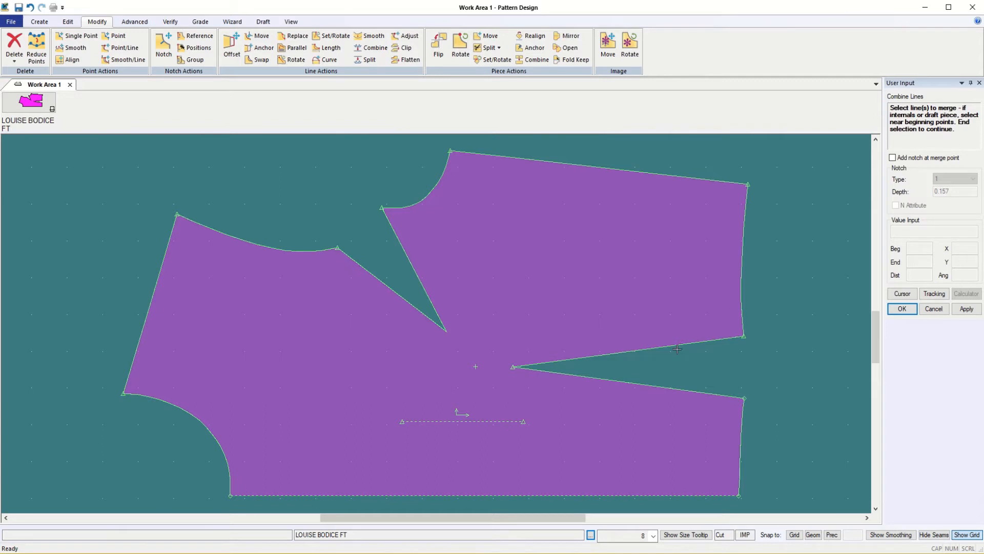
click(656, 347)
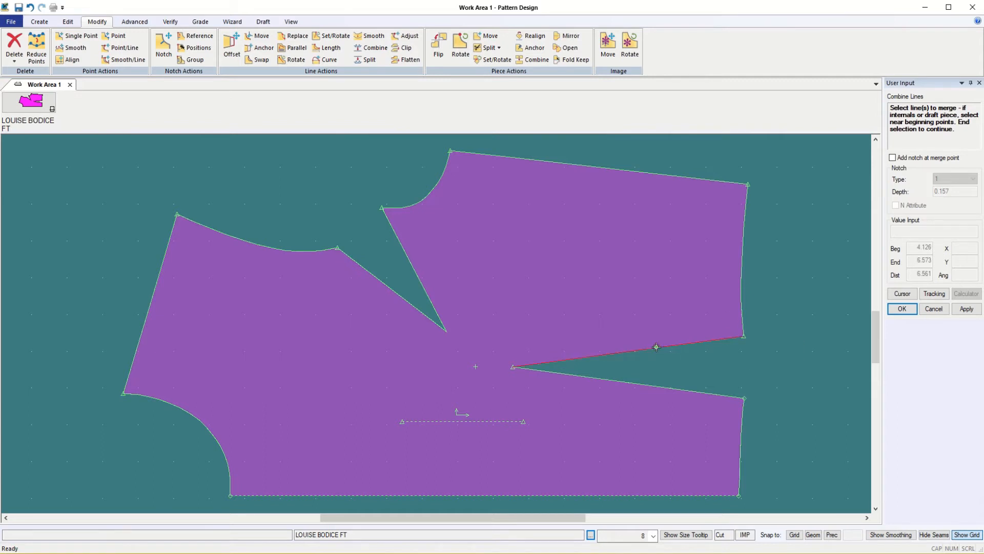
click(610, 380)
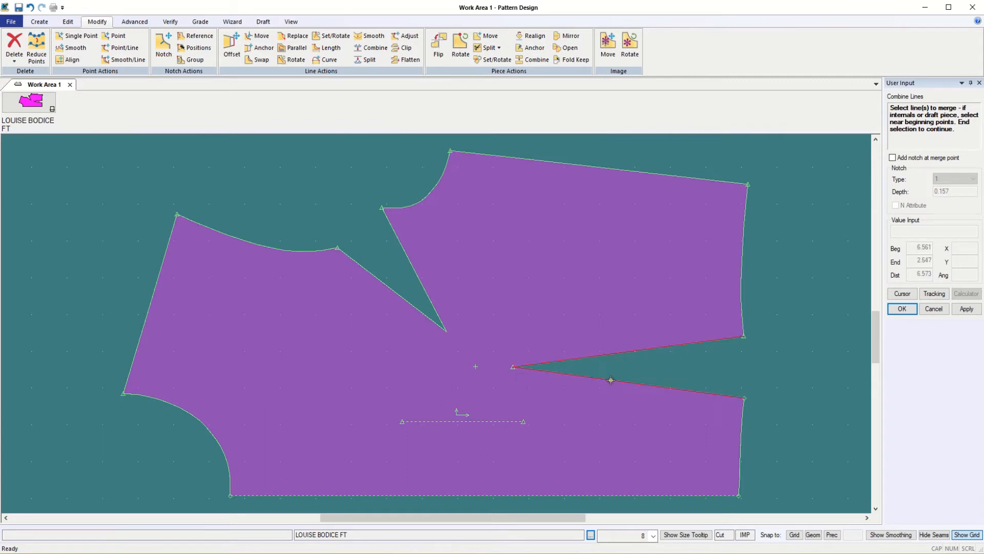
click(902, 310)
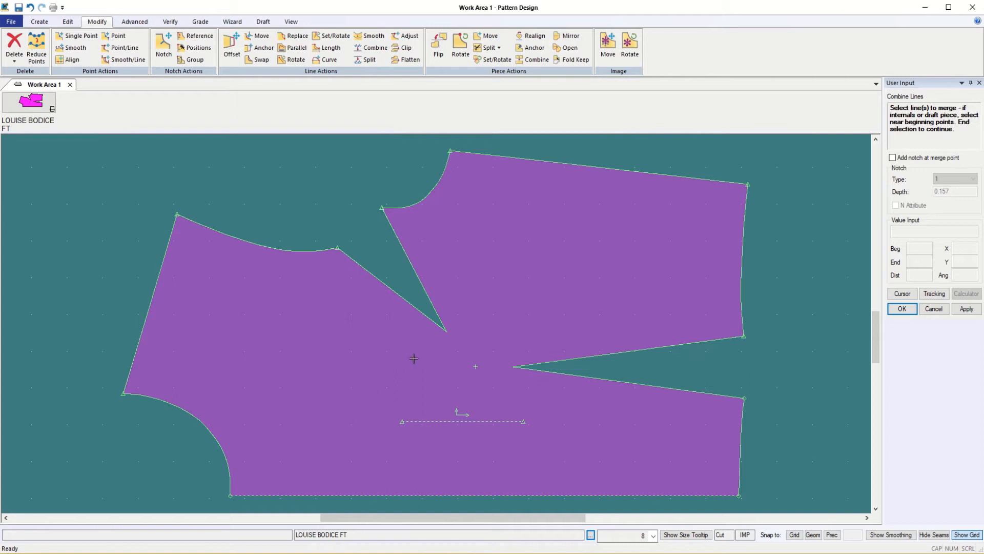
Step: Rotate the armhole dart about the bust point to the middle of the shoulder line, holding the fold line and placing the tip short of the bust point
click(933, 309)
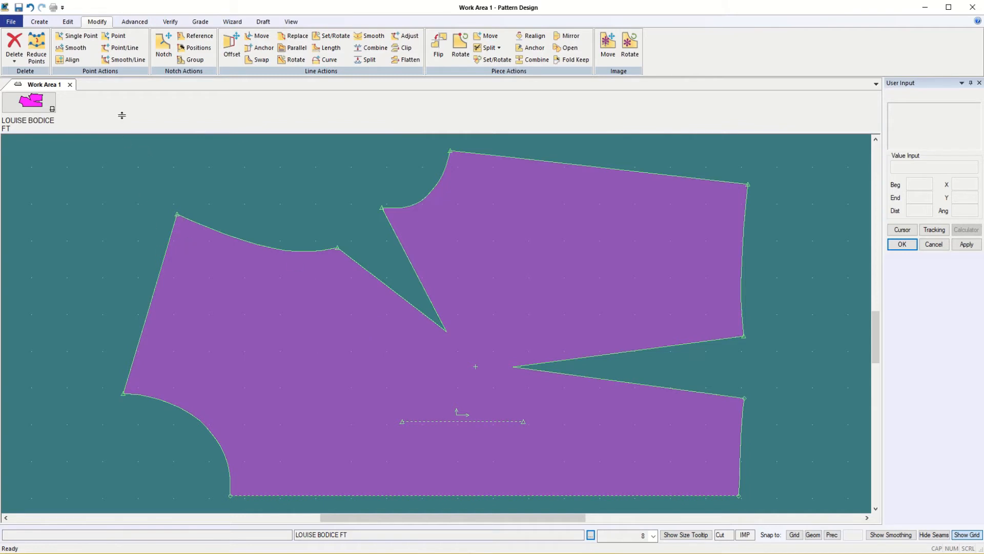
click(135, 22)
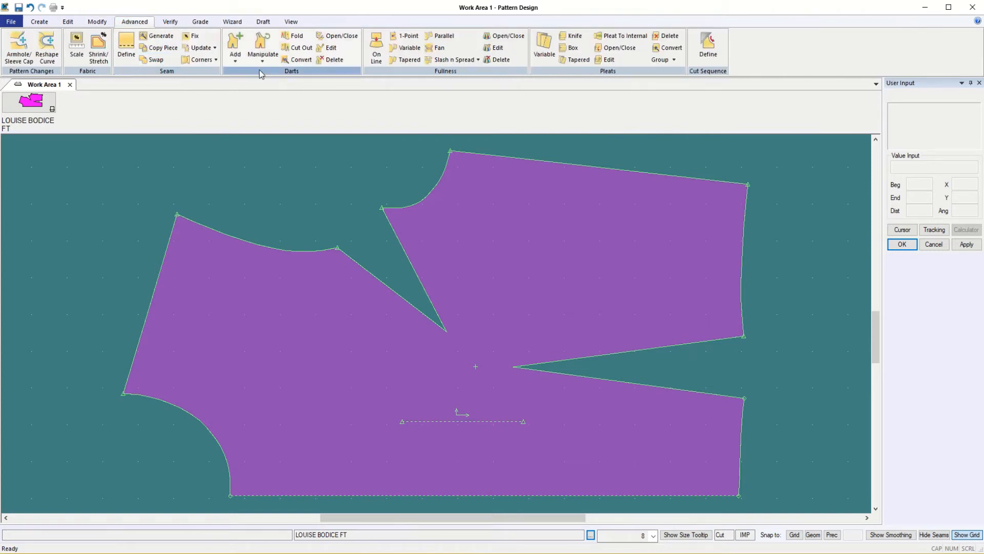
click(260, 47)
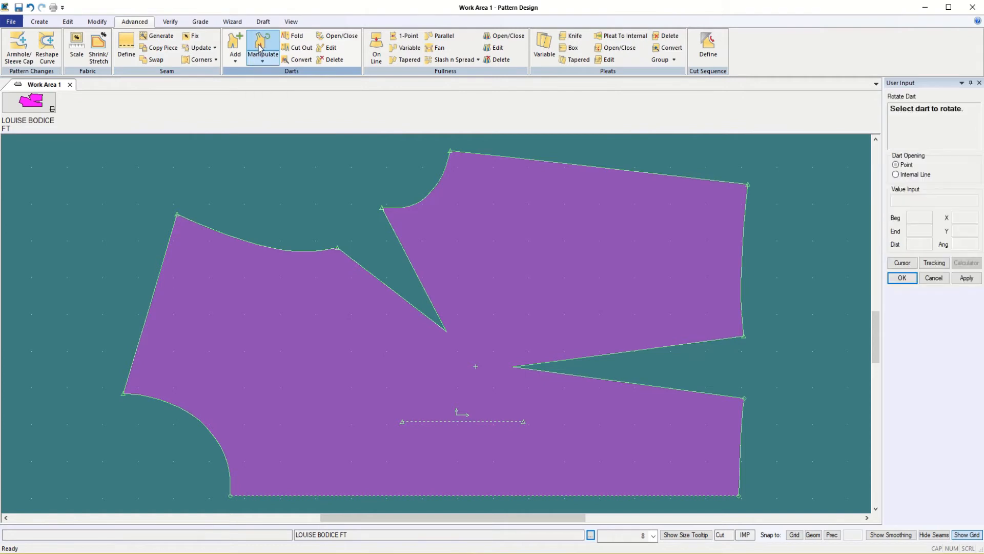
click(425, 291)
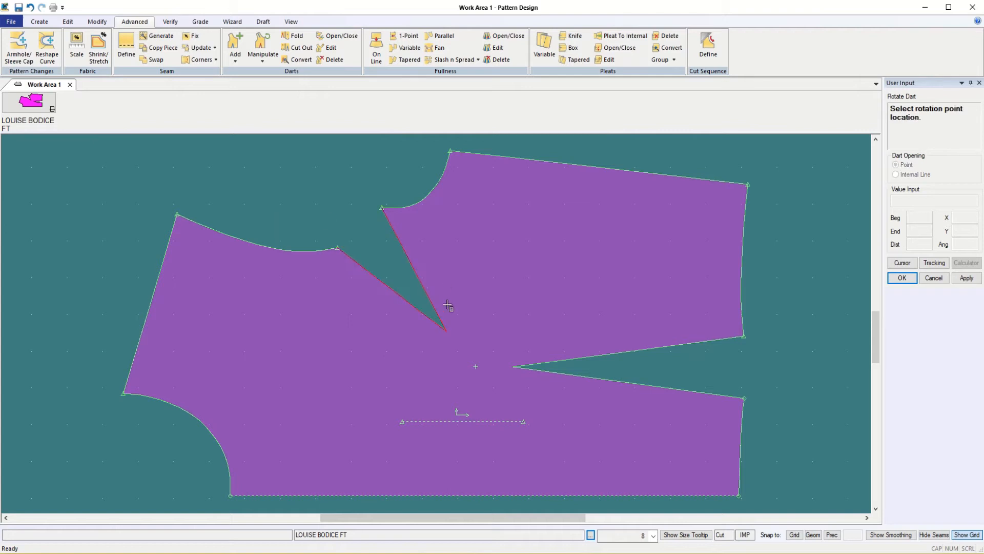
click(475, 367)
click(439, 495)
click(149, 307)
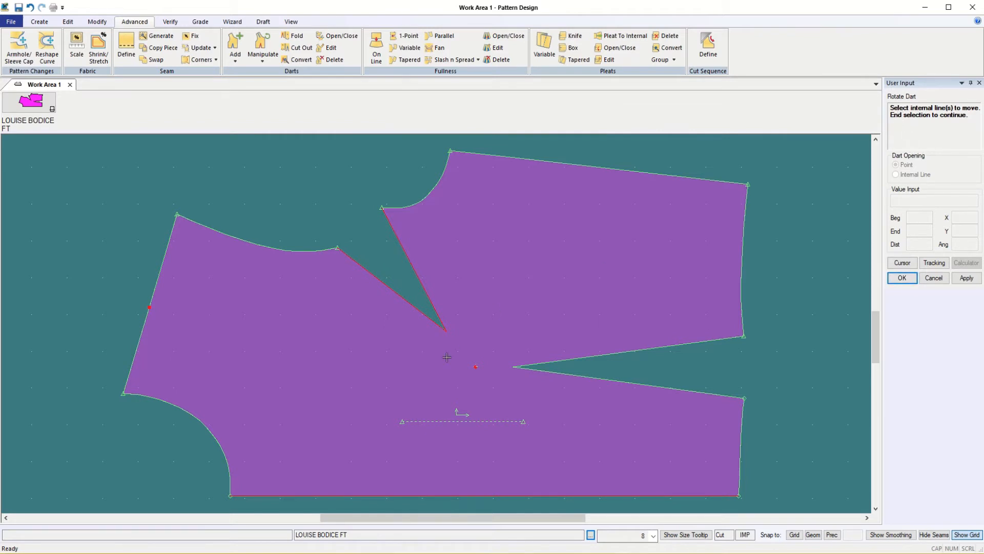
click(902, 278)
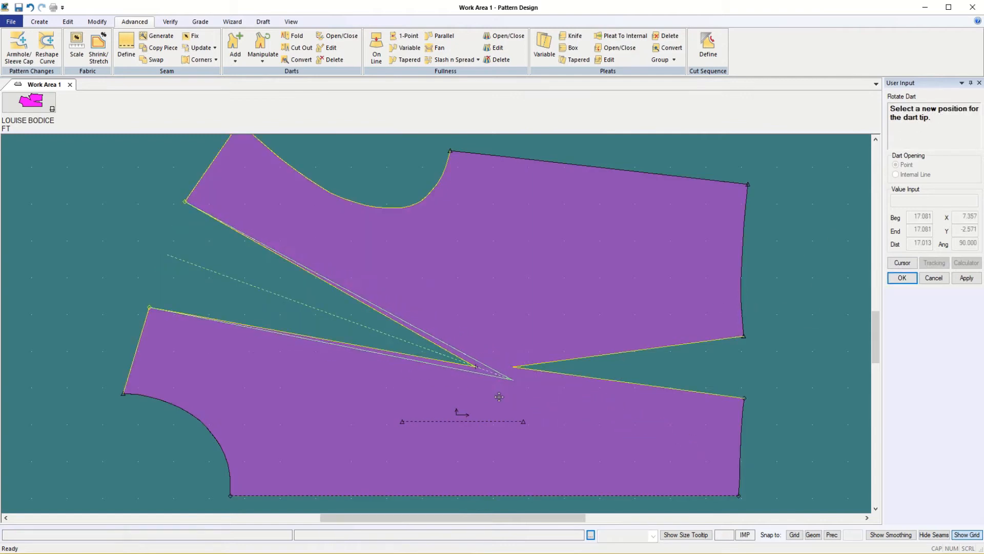
click(442, 362)
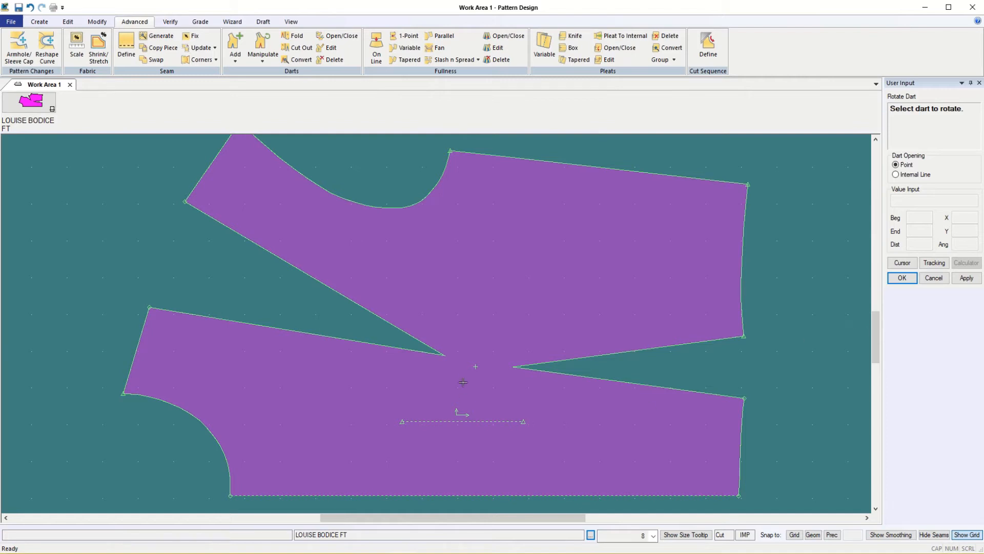
Step: Start an annotation near the fold line with the text Louise, Front Bodice, Shoulder Dart, Cut 1 on Fold and Size 8 on separate lines
scroll(490, 290, down, 1)
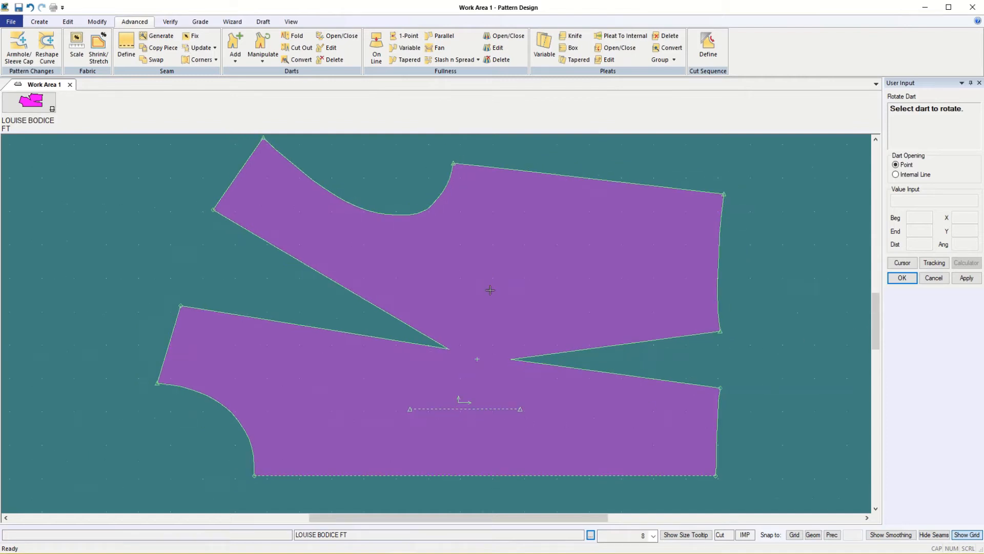
scroll(490, 290, down, 2)
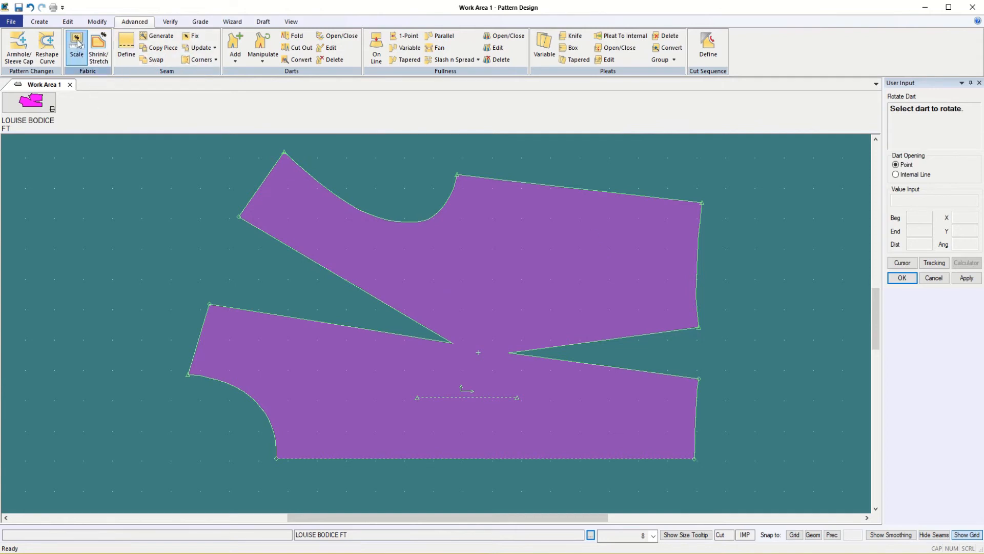
click(48, 23)
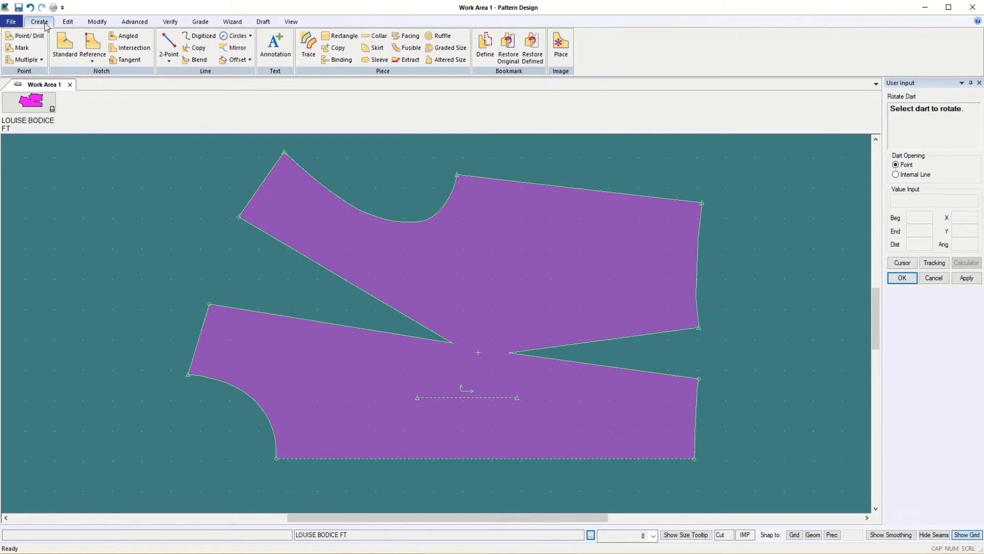
click(277, 53)
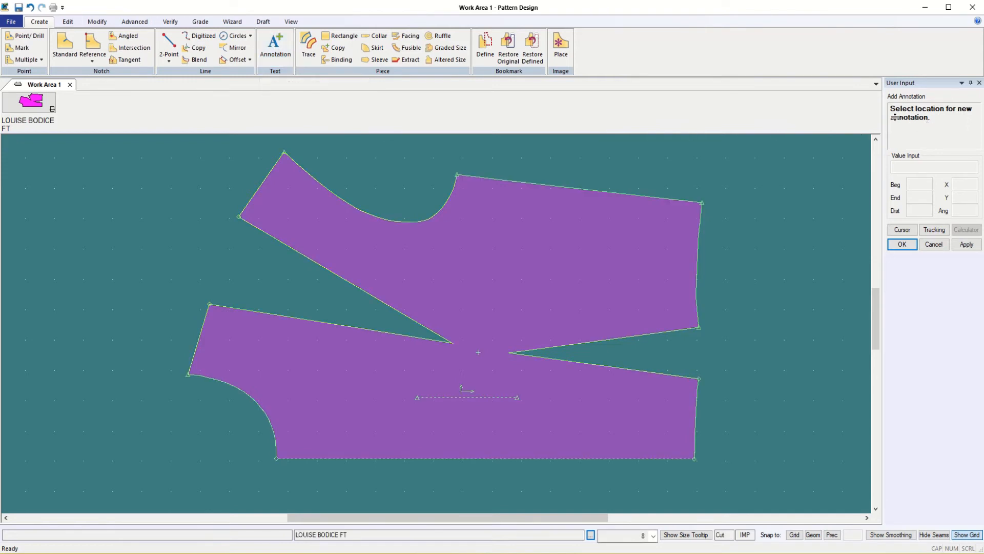
click(377, 427)
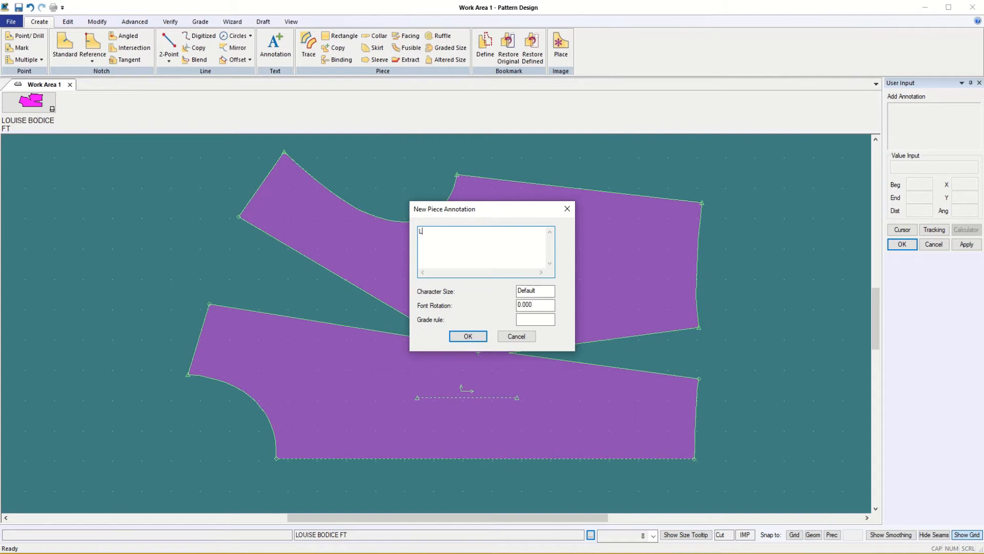
text(Louise )
text(Fron)
text(t B)
text(odice )
text(Shou)
text(lder Dart)
key(Return)
text(Cut)
text(1 on Fo)
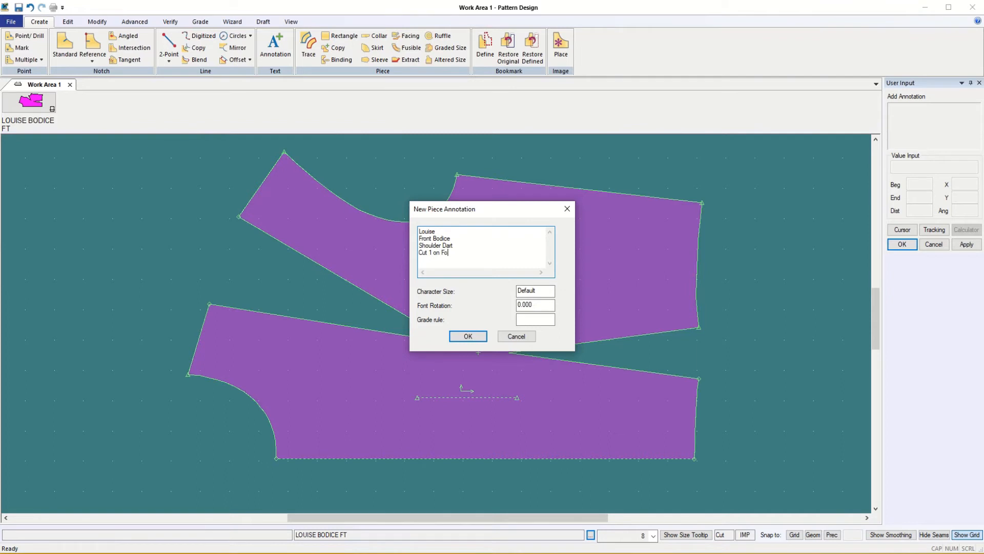
text(ld)
text(Size 8)
Step: Set the new annotation's character size to .25, add it to the piece and end the annotation command
drag(539, 291, 508, 290)
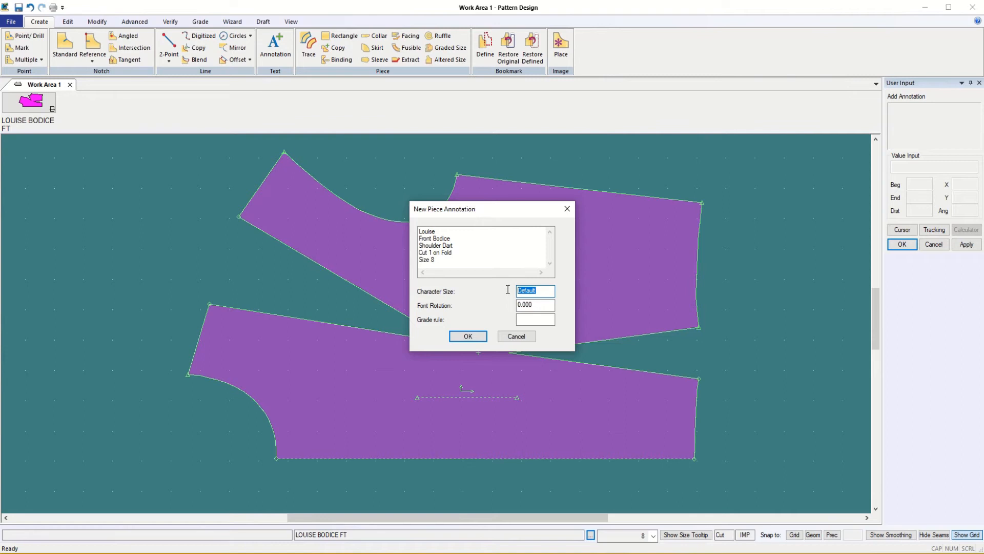
text(.25)
click(468, 337)
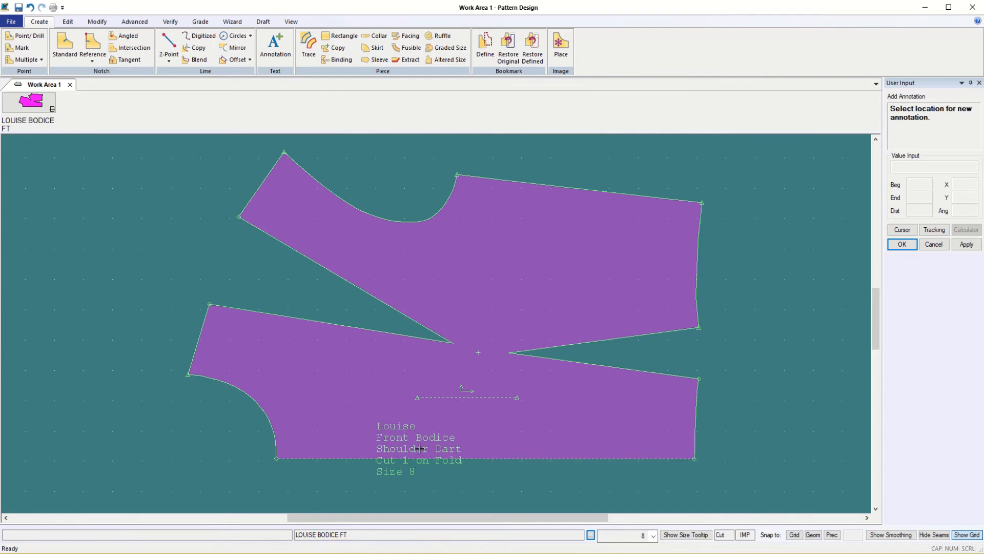
click(934, 244)
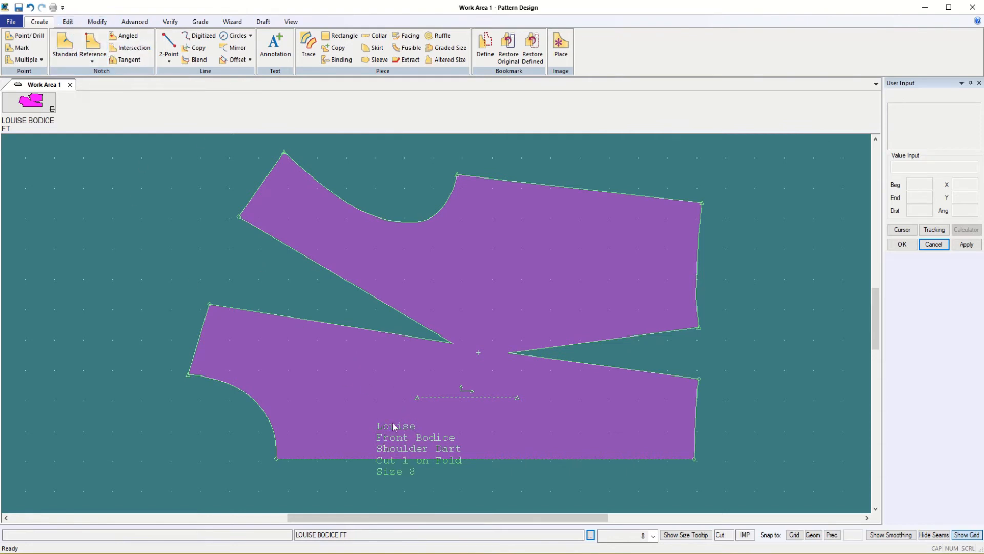
Step: Edit the existing annotation and move it inside the piece between the neckline and the grain line
click(67, 22)
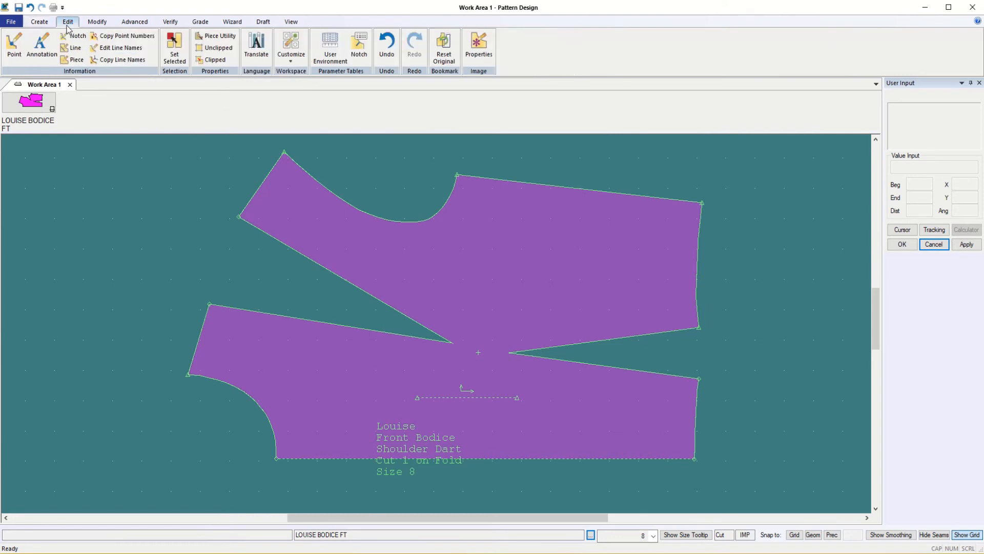
click(46, 48)
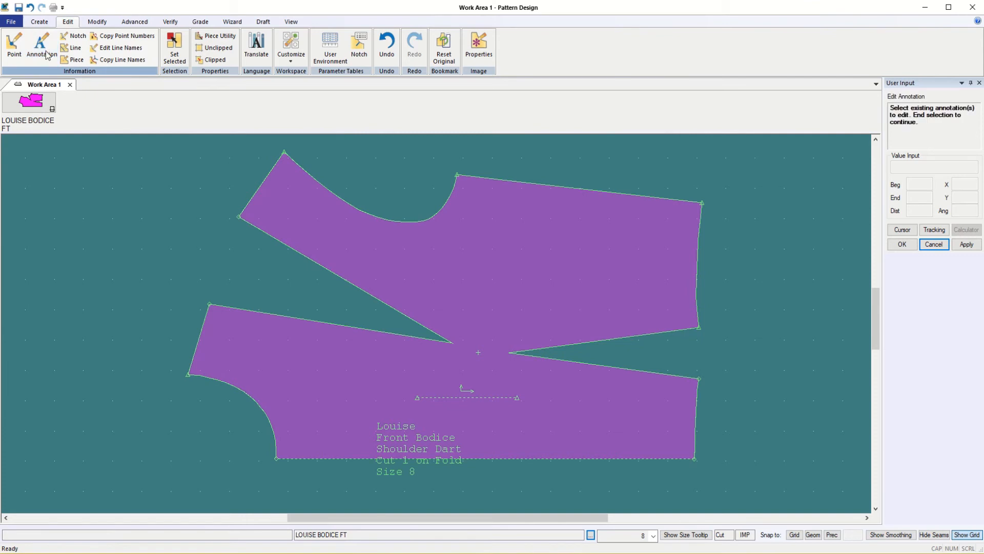
click(395, 440)
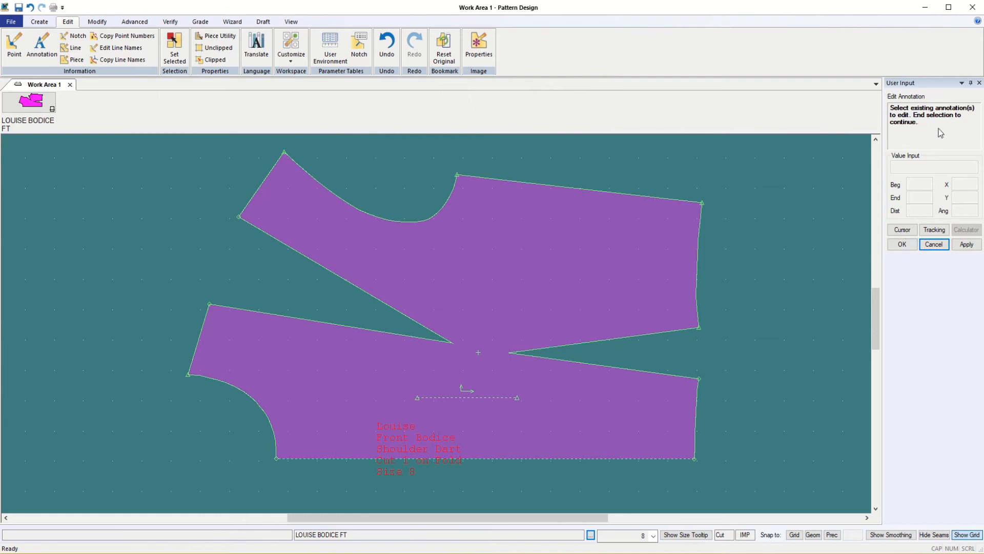
click(902, 244)
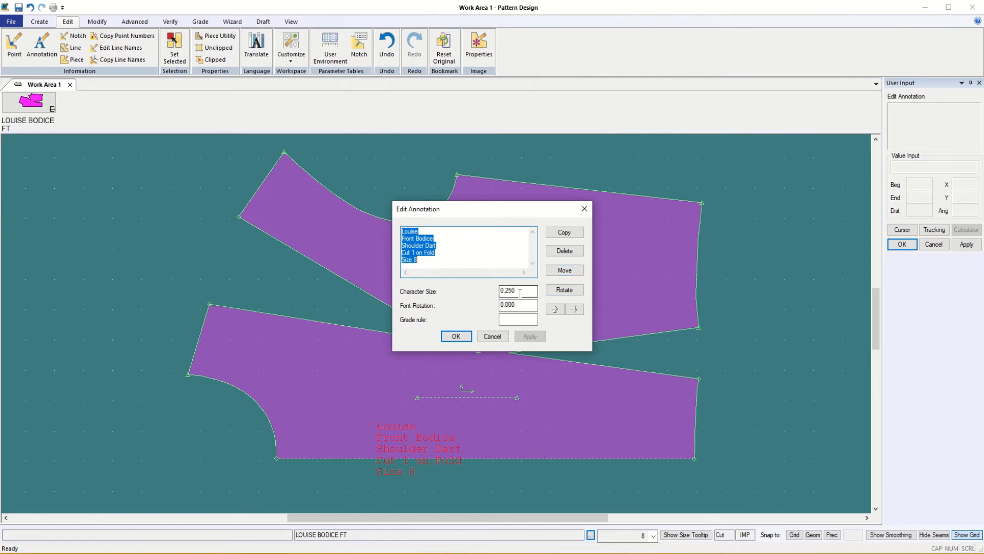
click(565, 273)
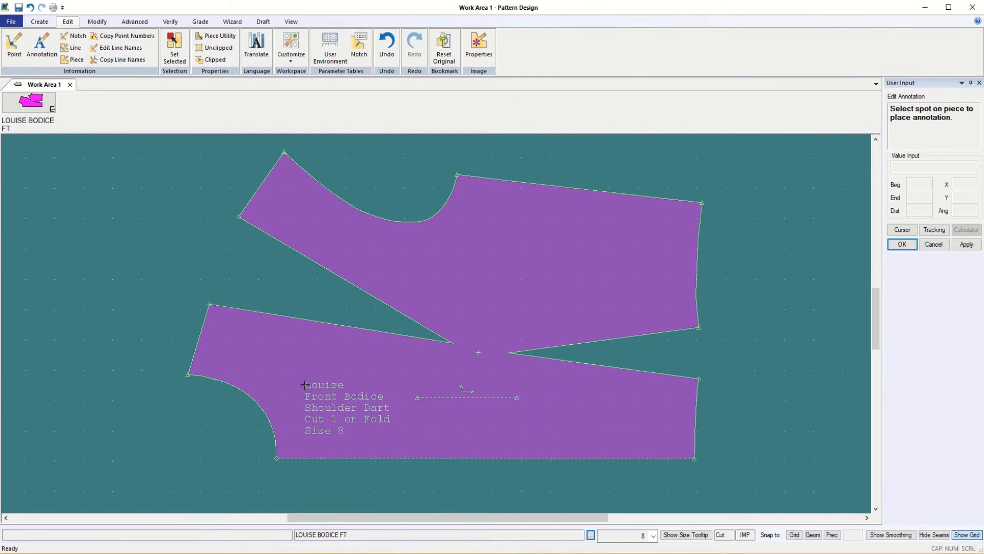
click(305, 384)
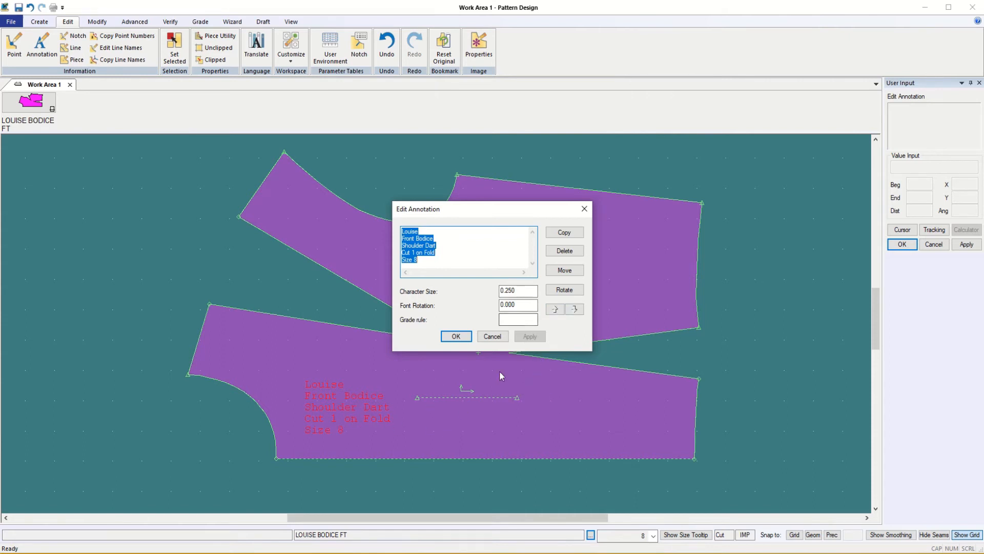
Step: Rotate the annotation to about -1.6 degrees and place a copy of it on the side section between the armhole and waist
click(564, 290)
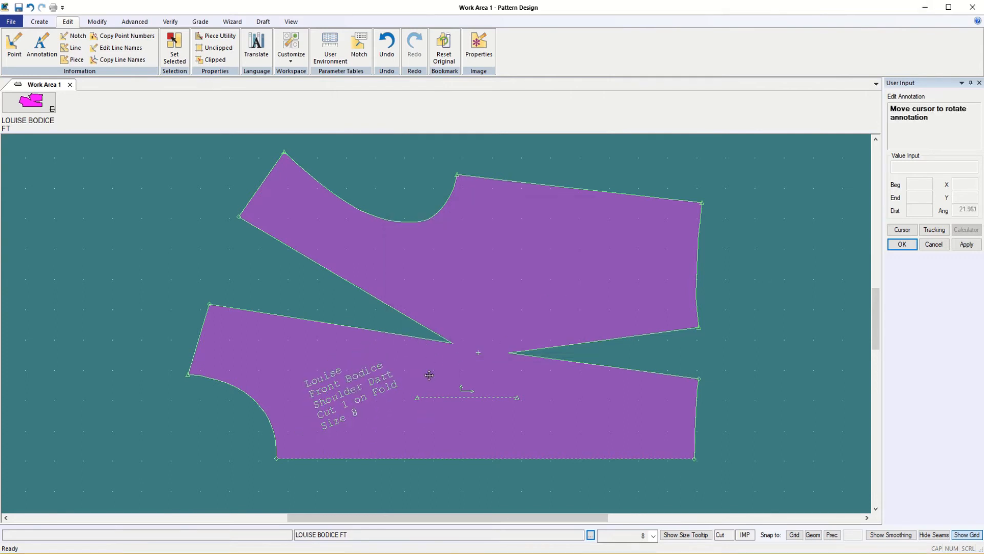
click(438, 407)
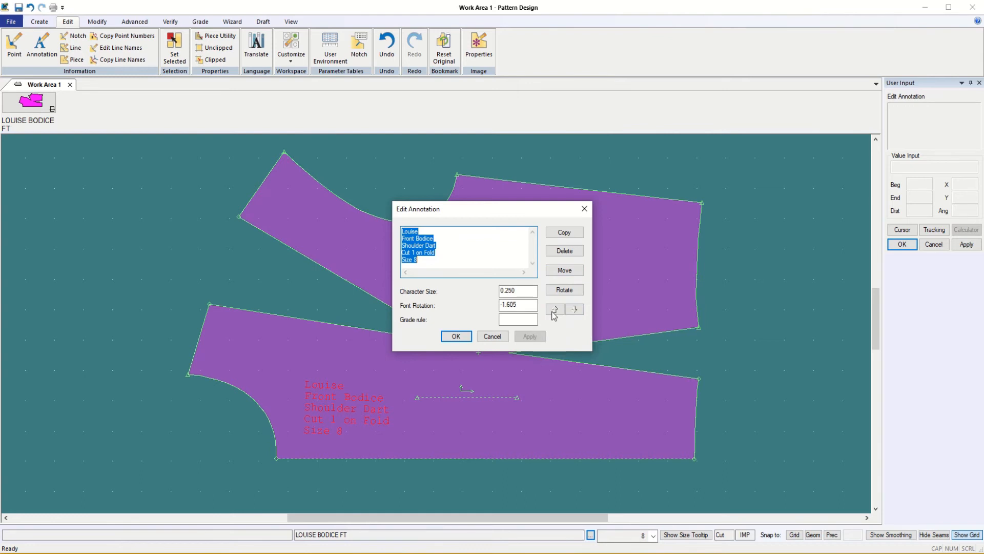
click(565, 234)
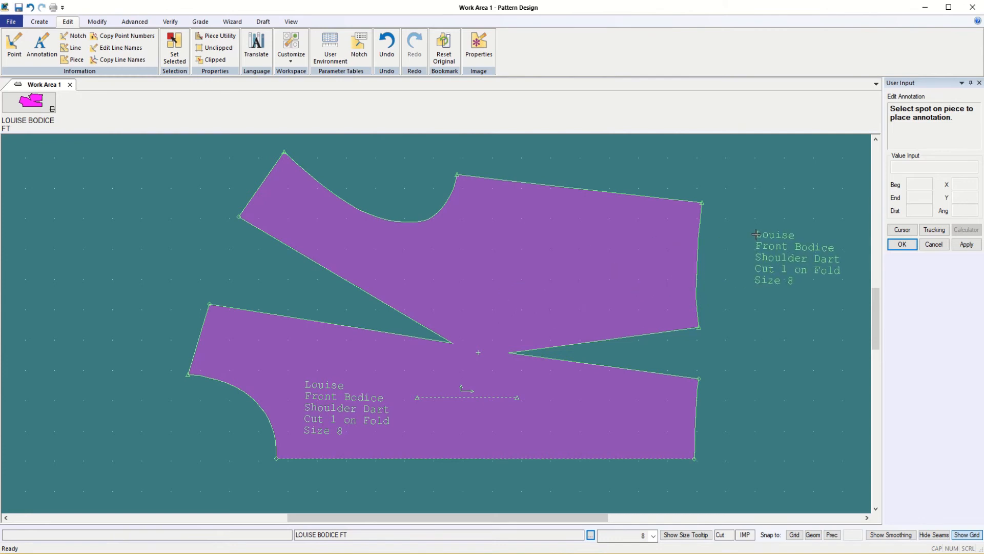
click(549, 235)
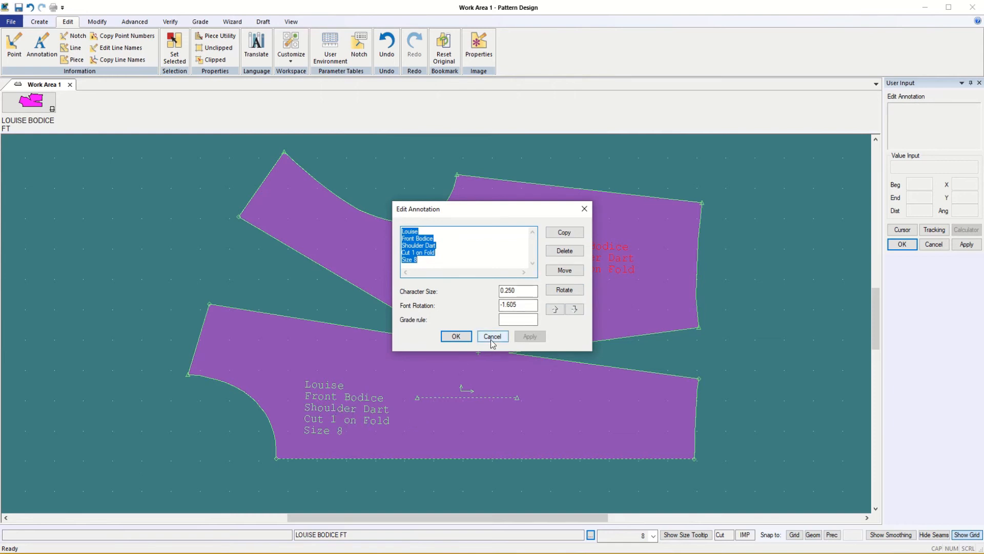
Step: Enlarge the copied annotation to a character size of 0.5 and move the editing dialog clear of it
click(518, 290)
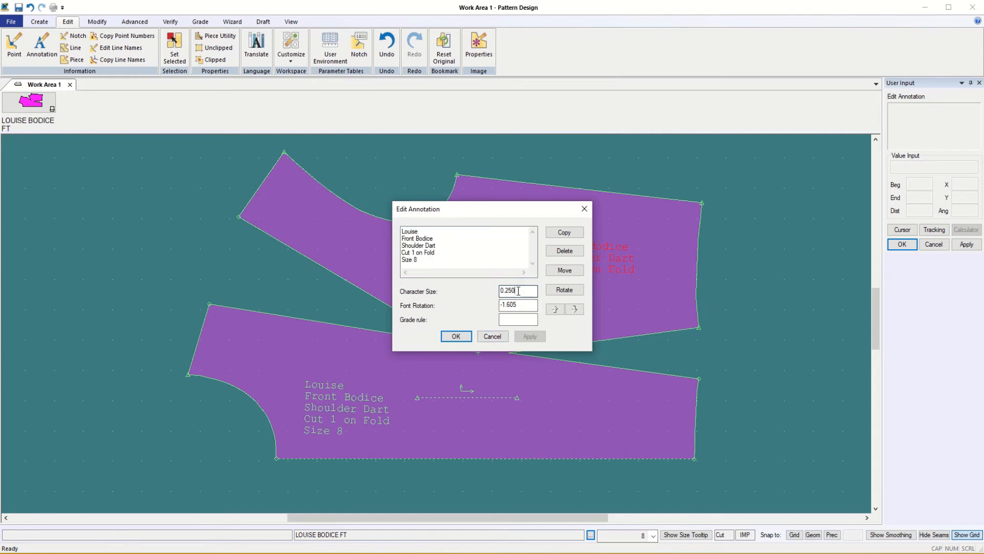
drag(516, 290, 507, 289)
text(5)
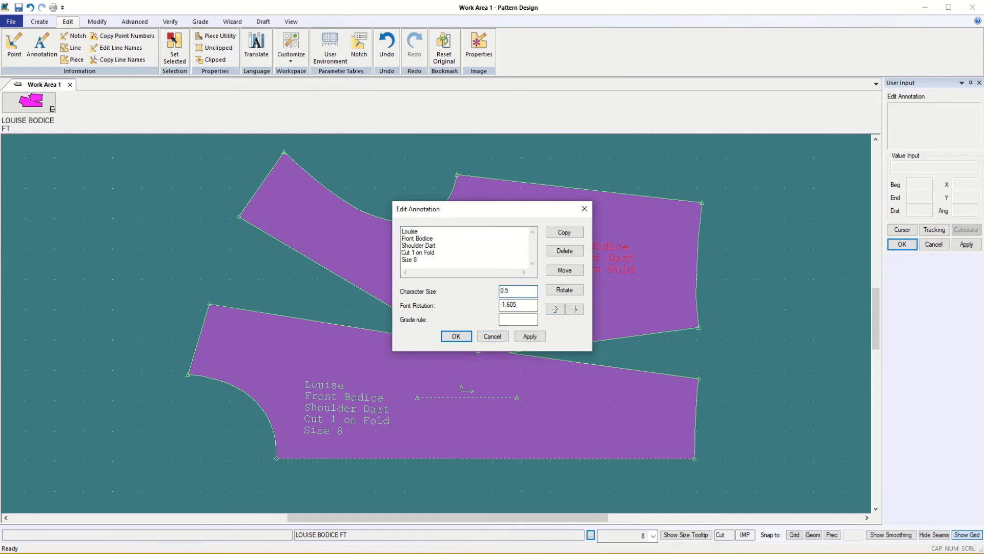
click(530, 338)
drag(518, 209, 270, 200)
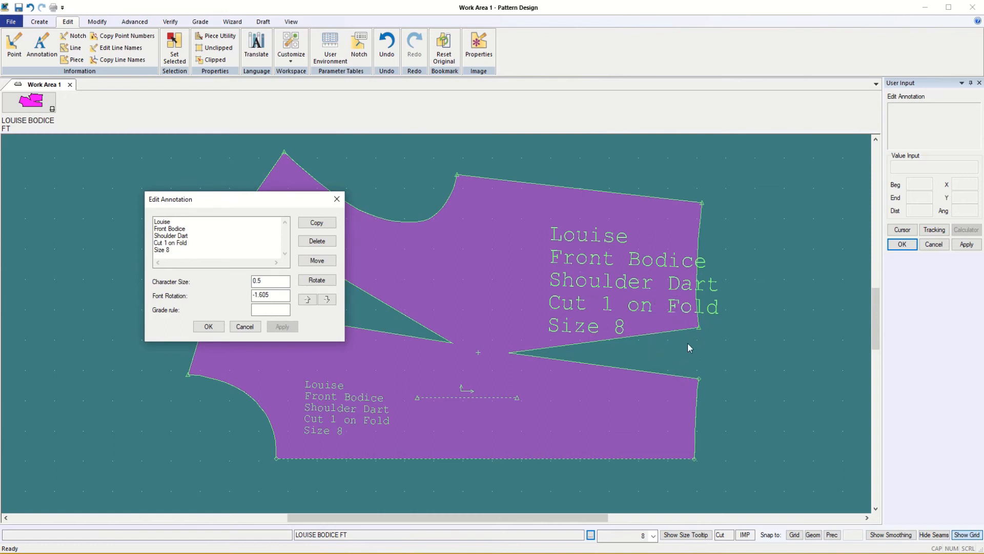
Step: Delete the enlarged annotation copy and cancel all the pending annotation edits
click(315, 244)
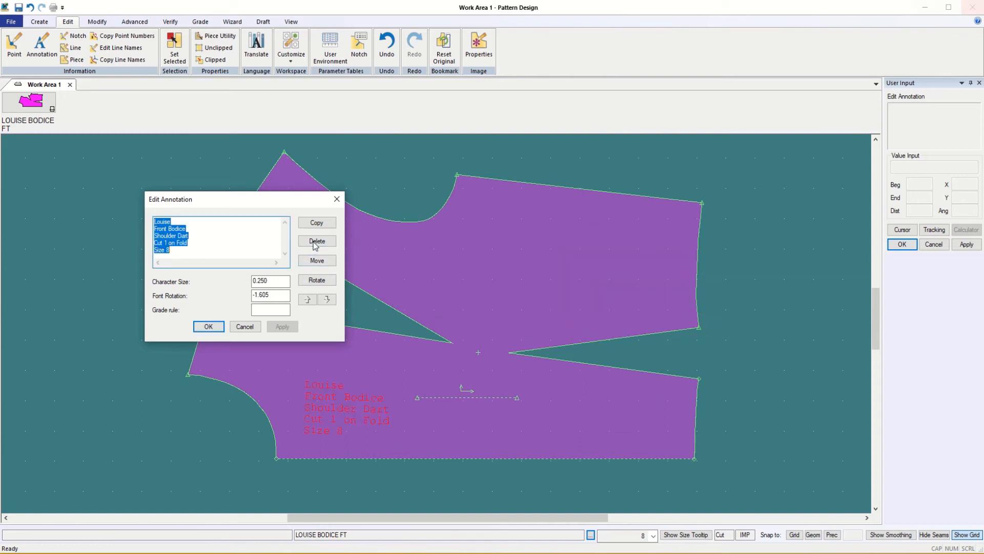
click(245, 326)
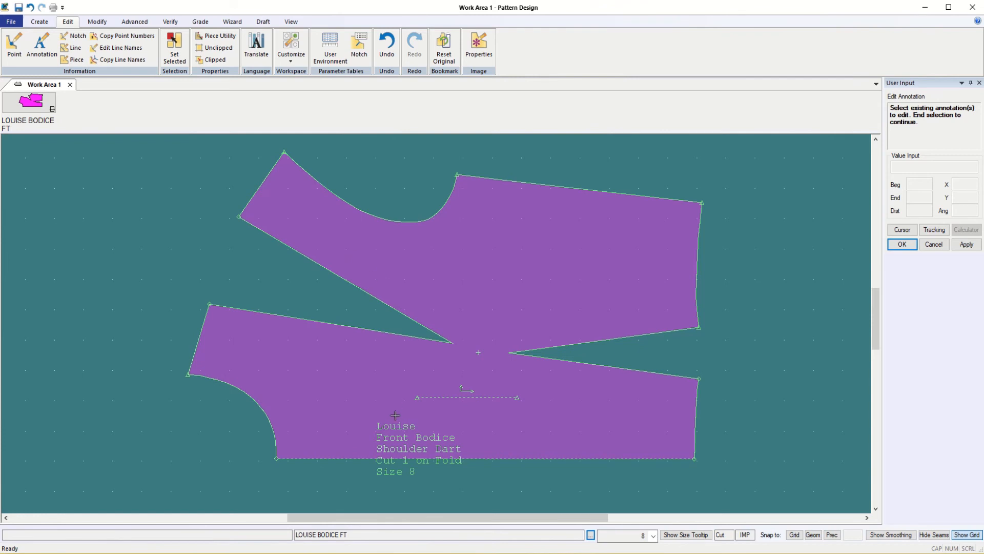
Step: Move the annotation fully inside the front bodice, between the neckline and the grain line, and accept the edit
click(403, 441)
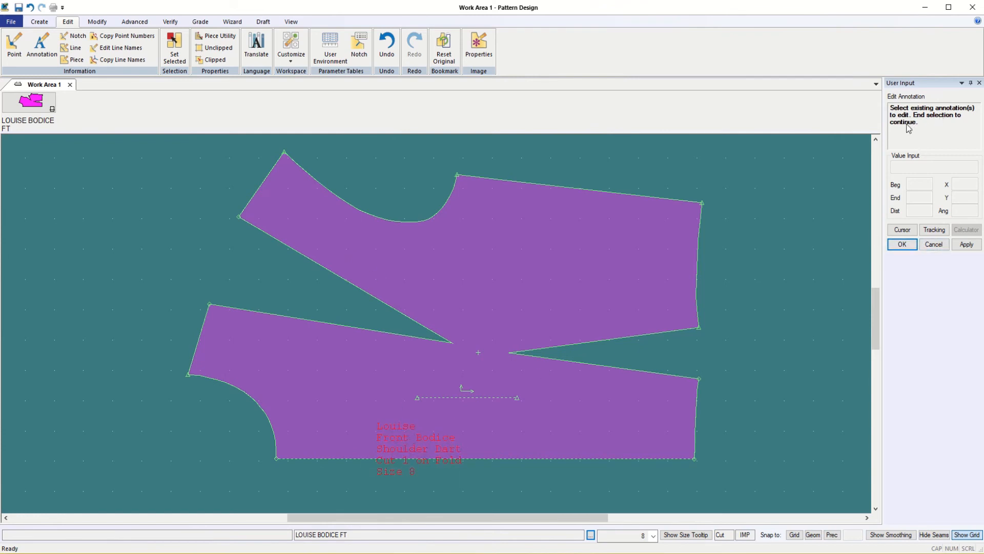
click(903, 245)
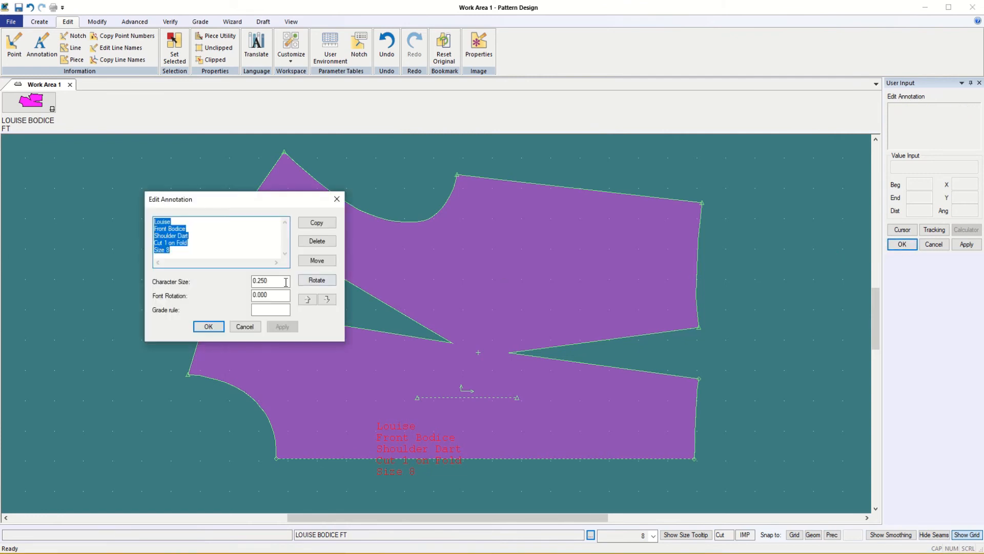
click(317, 261)
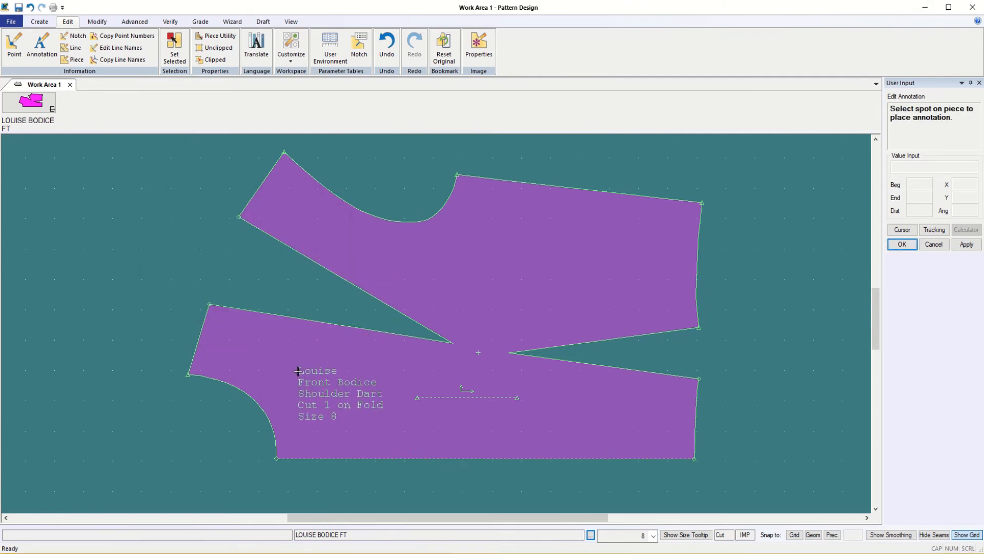
click(300, 376)
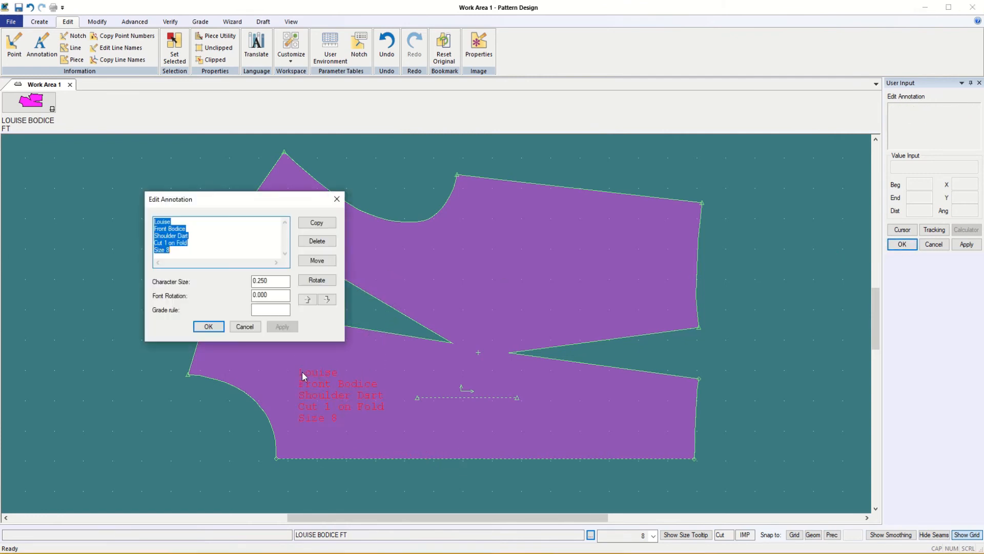
click(208, 326)
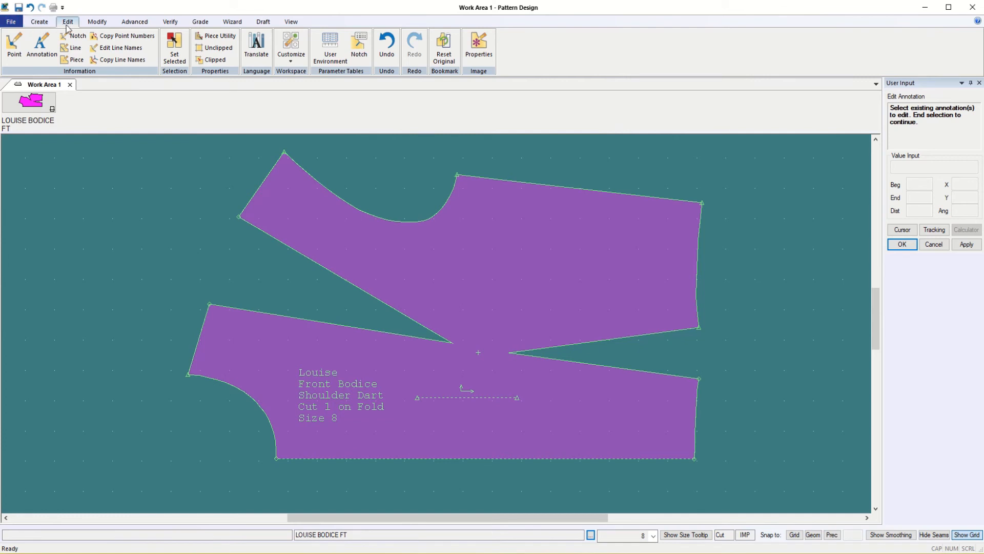
Step: Save the annotated bodice as a new piece named LOUISE FT SH DART 1 in the Louise storage area
click(40, 23)
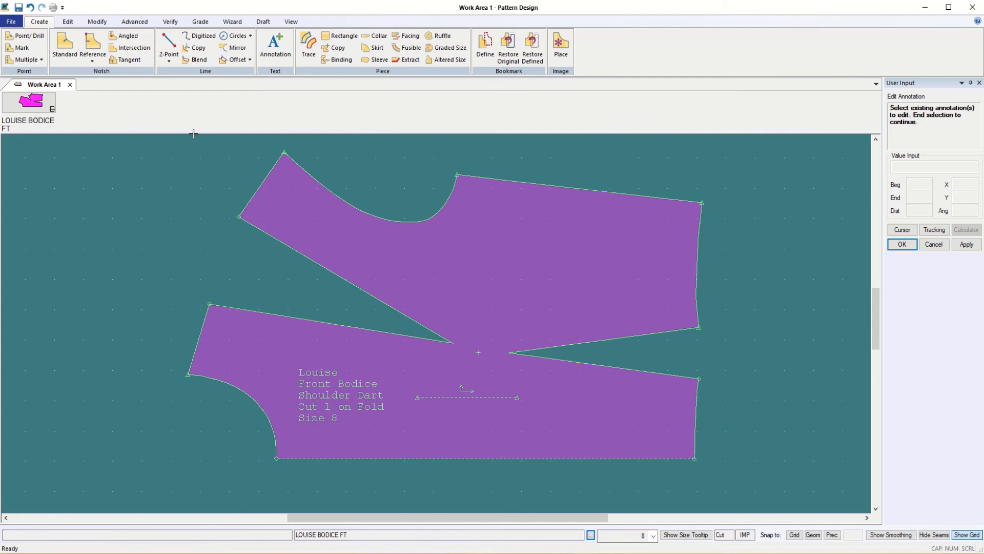
click(11, 23)
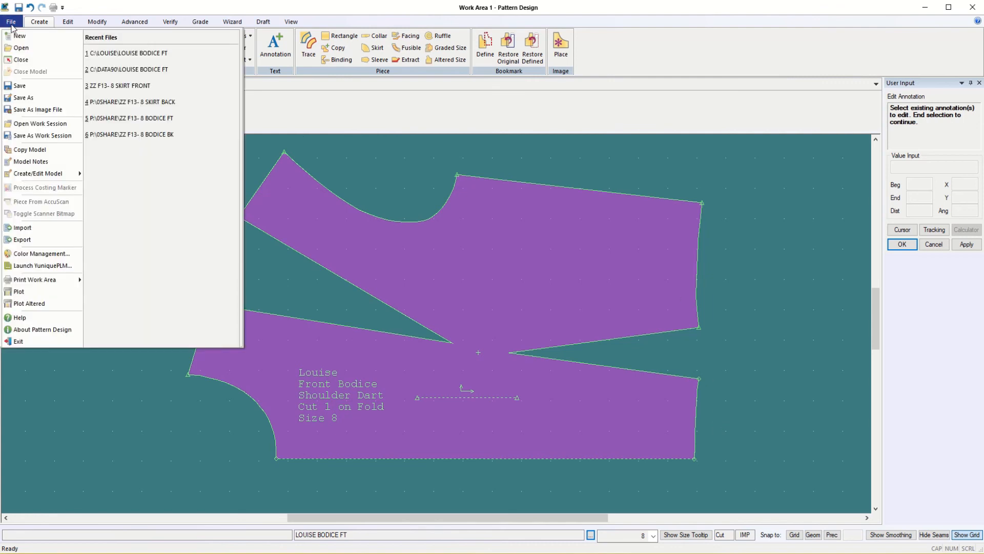
click(23, 97)
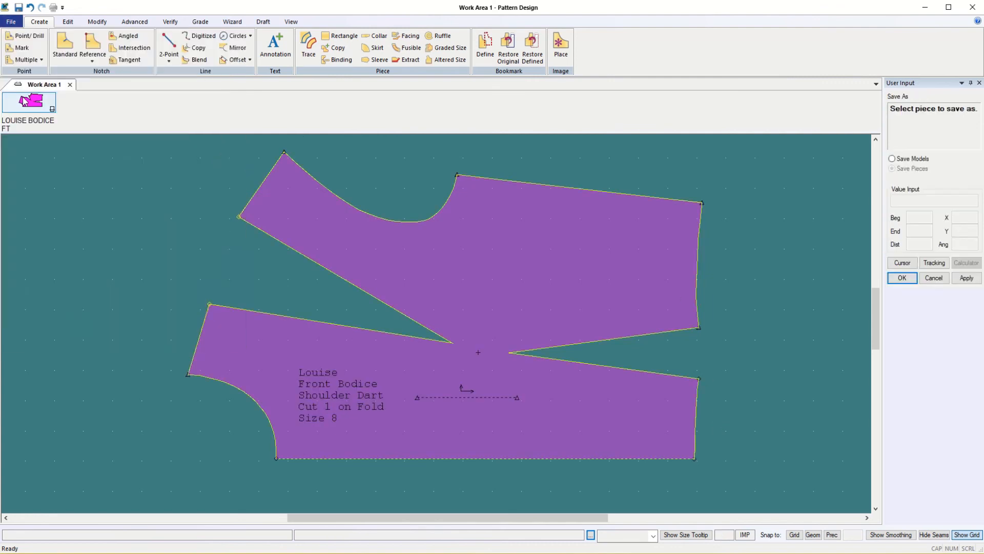
click(473, 258)
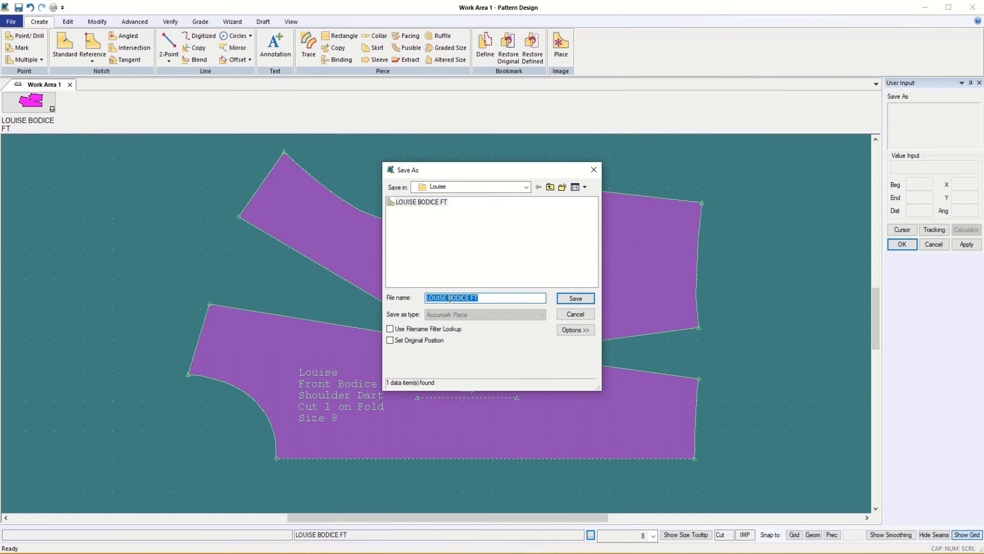
drag(449, 297, 475, 302)
text(ft)
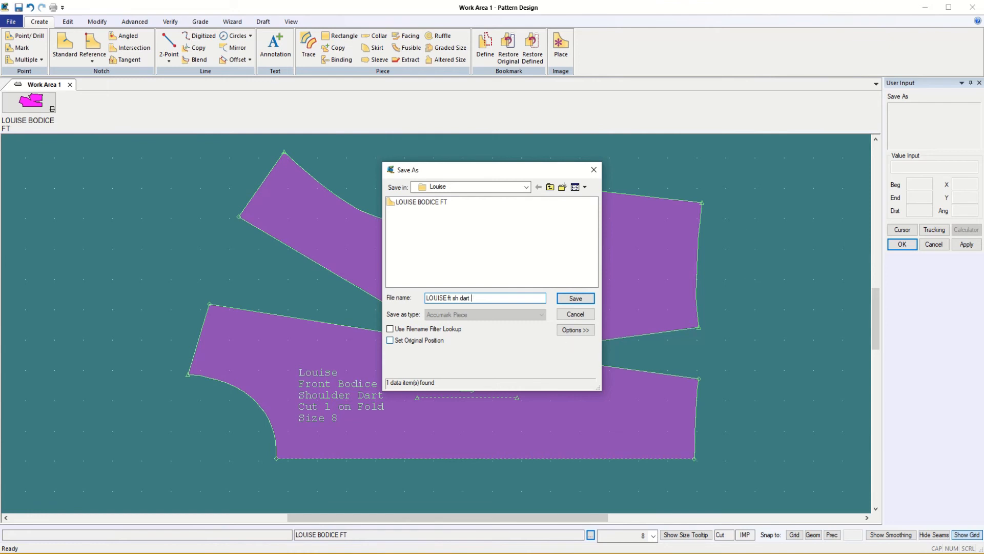
click(572, 300)
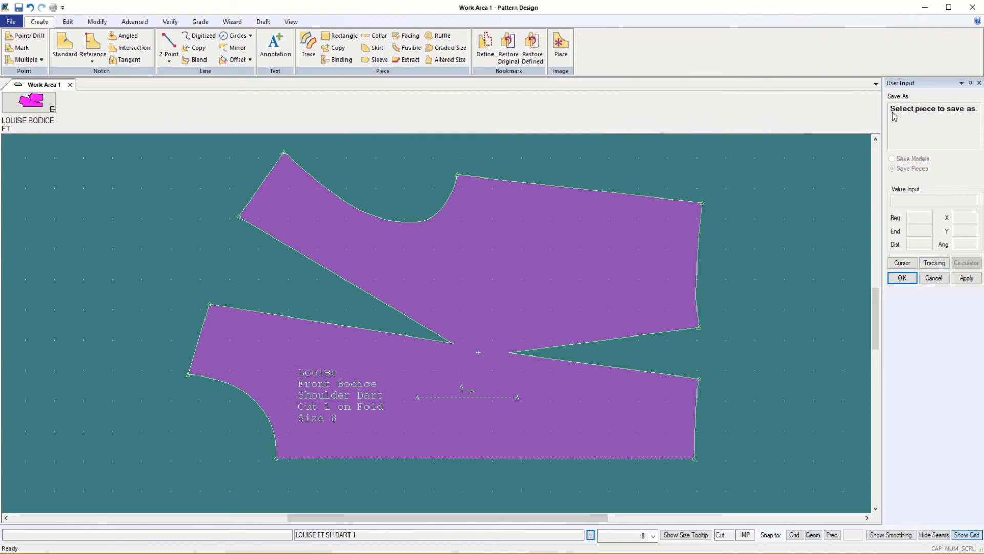
click(934, 278)
Step: Return the shoulder-dart piece to the piece menu and place the original LOUISE BODICE FT in the work area
click(494, 279)
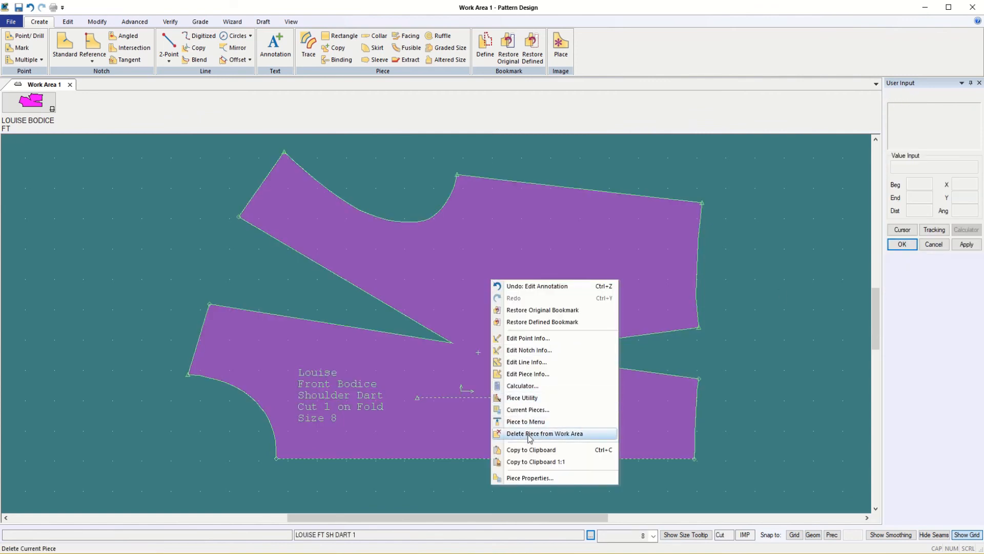
click(529, 423)
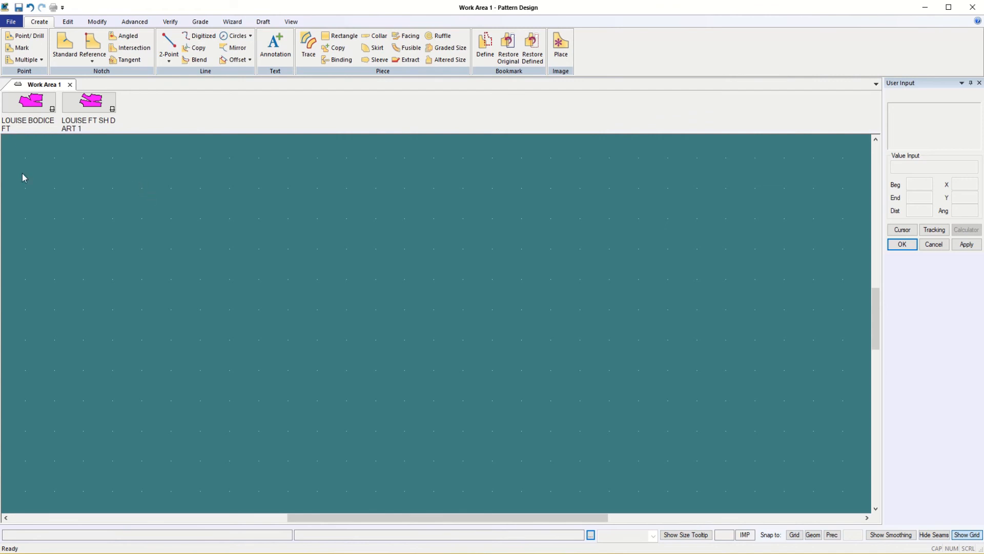
drag(29, 102, 347, 333)
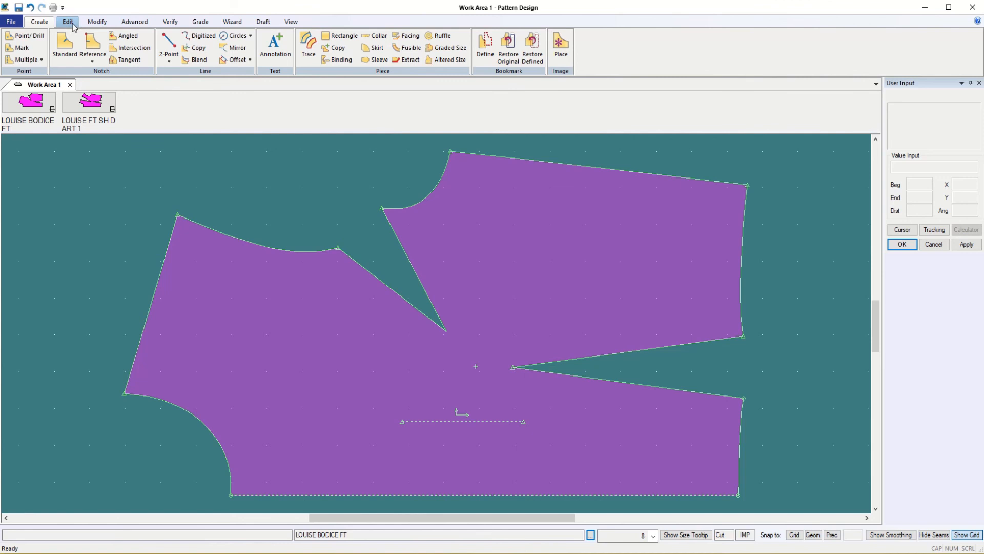
Step: Try to fold the bodice along its centre front line with Fold Keep
click(97, 23)
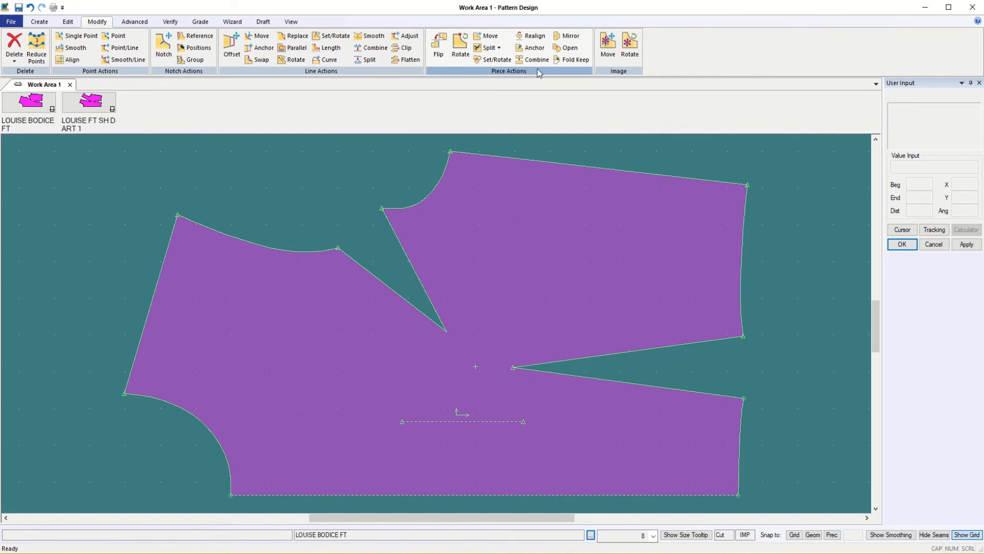
click(573, 60)
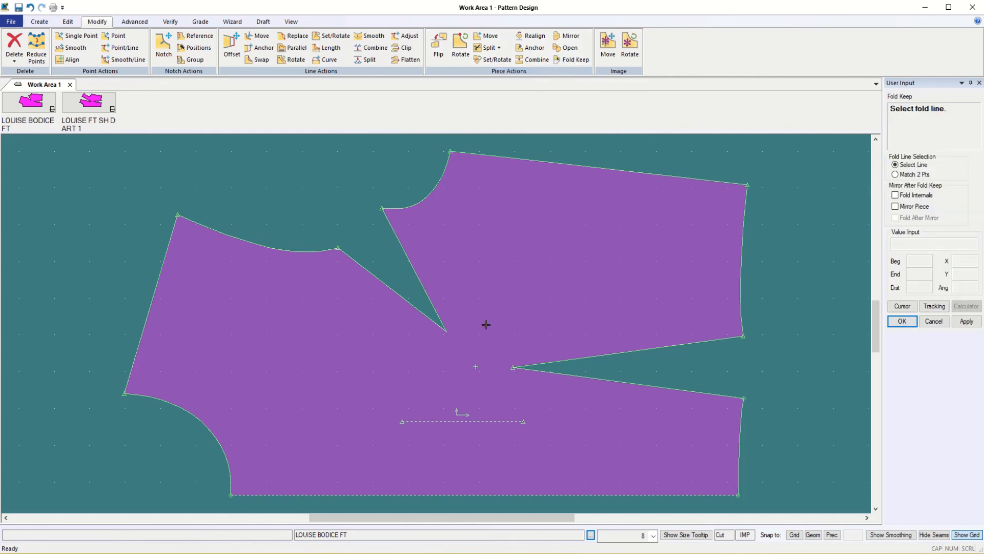
click(441, 495)
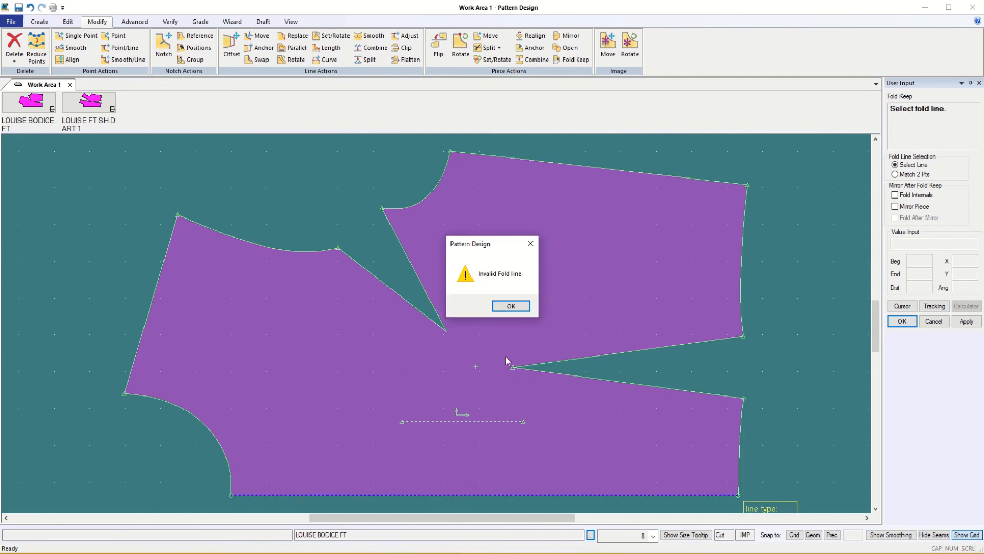
click(511, 306)
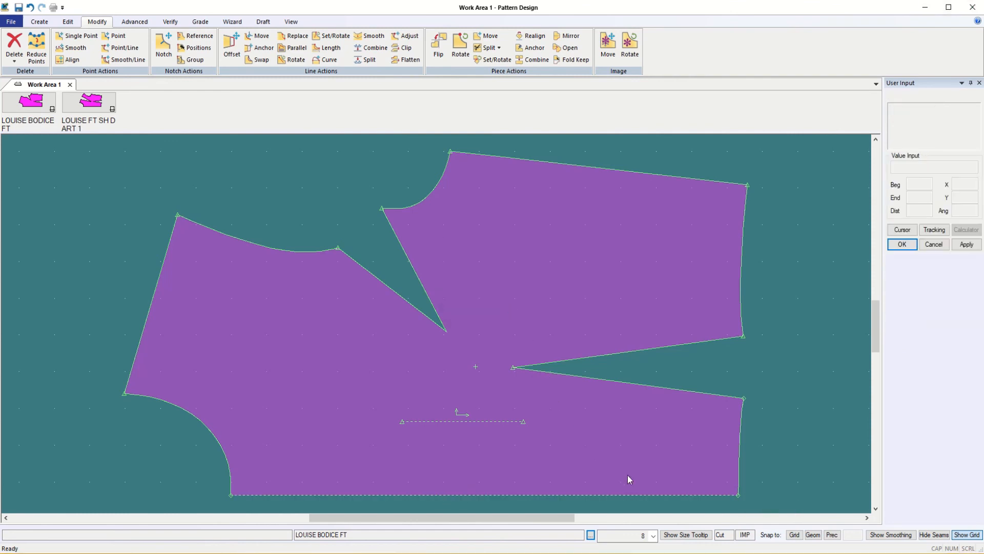
Step: Reposition the bodice piece slightly higher in the work area
click(638, 494)
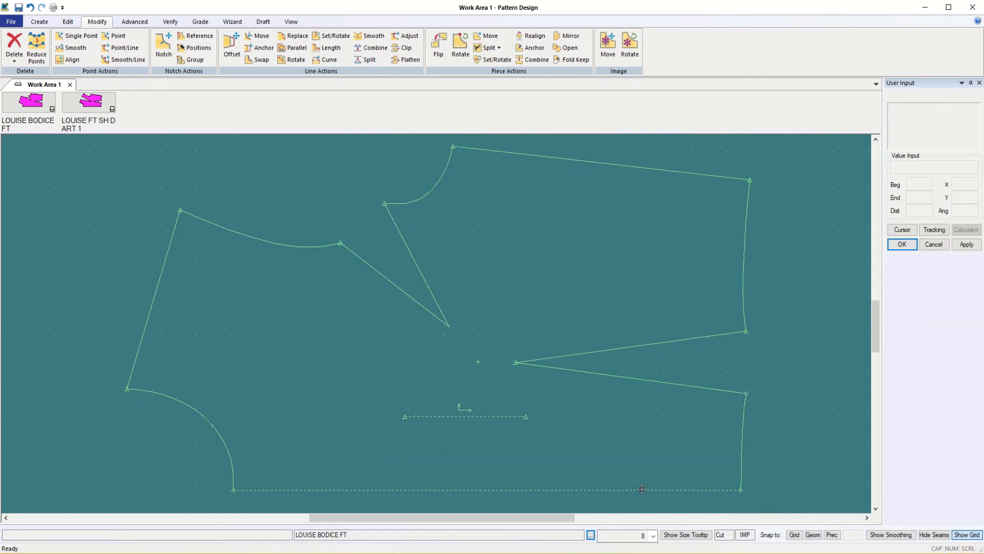
click(637, 482)
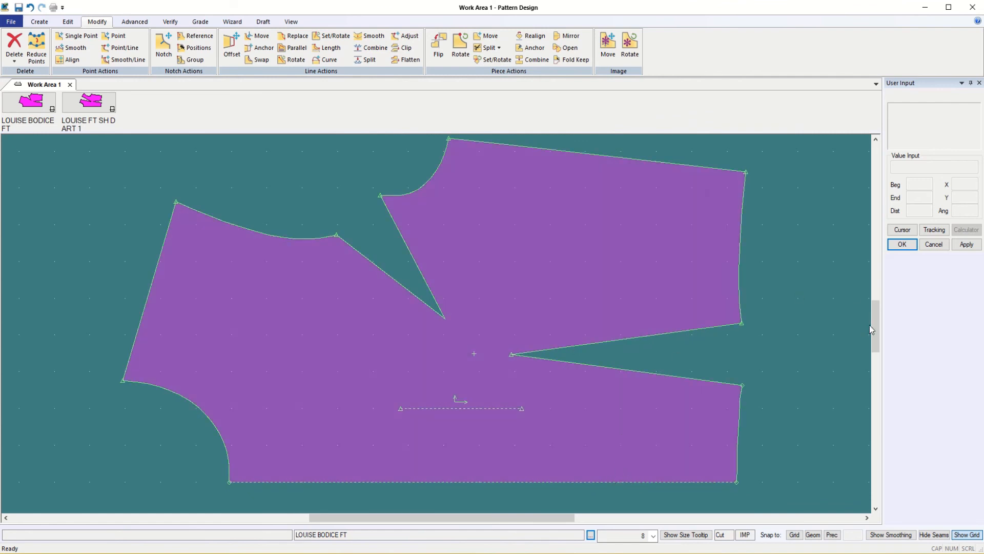
drag(874, 325, 877, 328)
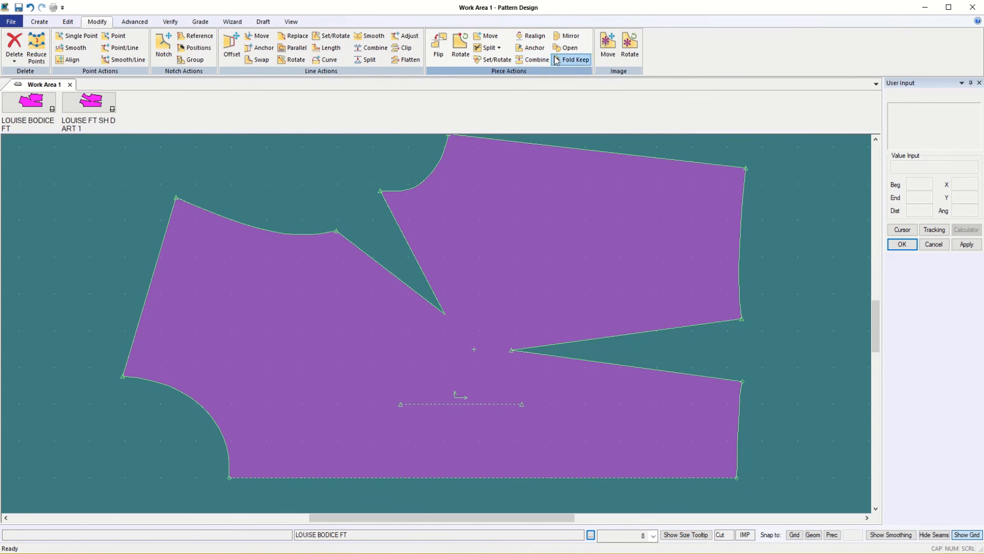
Step: Open the mirror of the LOUISE BODICE FT piece along its centre front fold
click(568, 47)
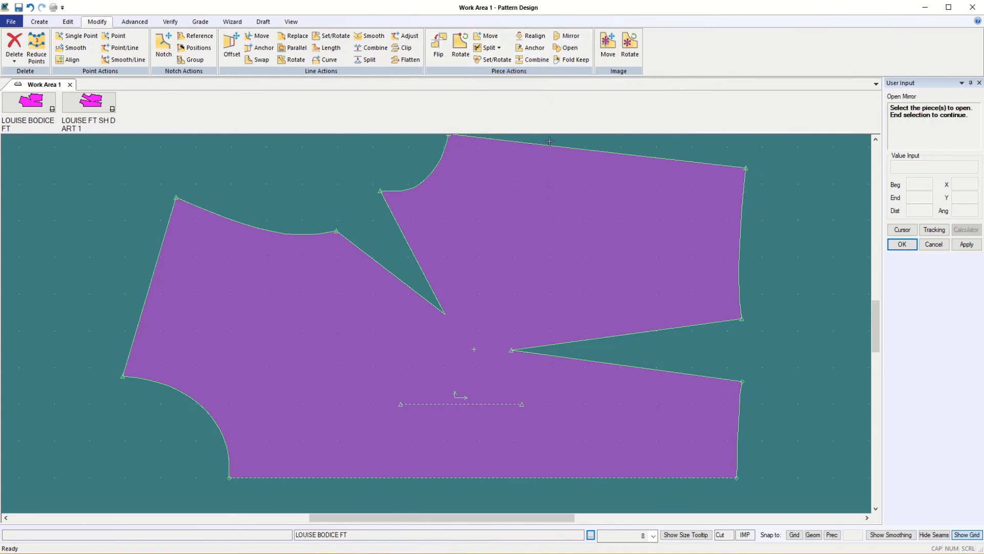
click(539, 229)
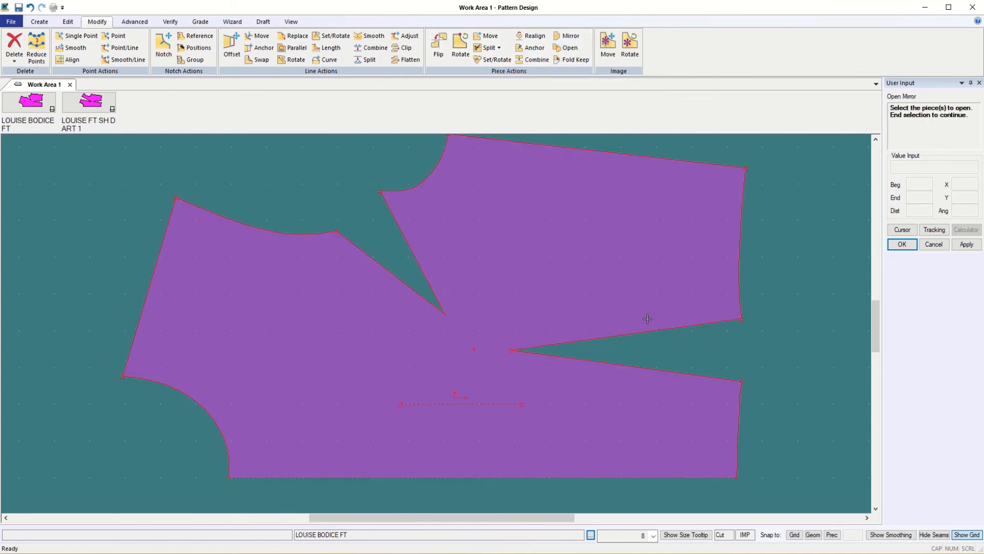
click(902, 244)
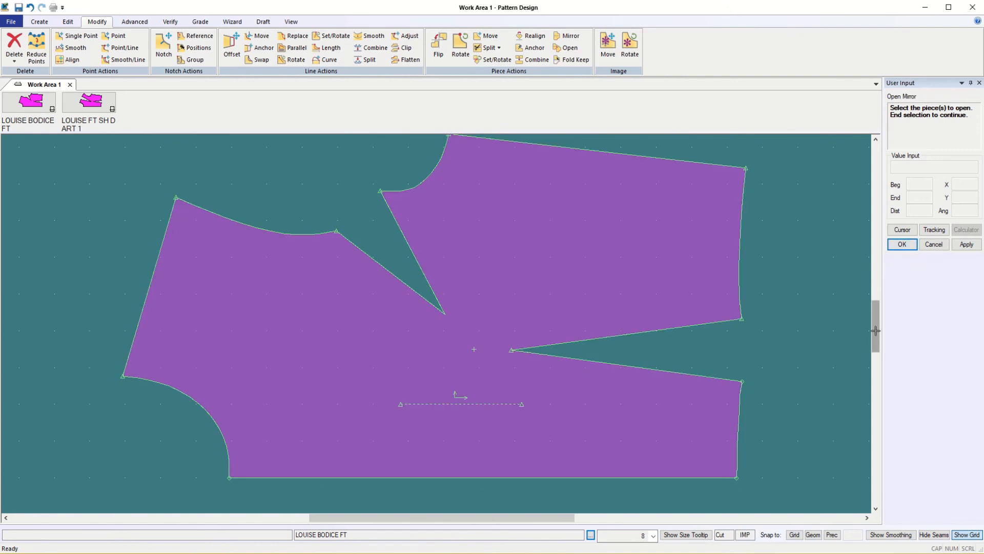
drag(875, 330, 876, 330)
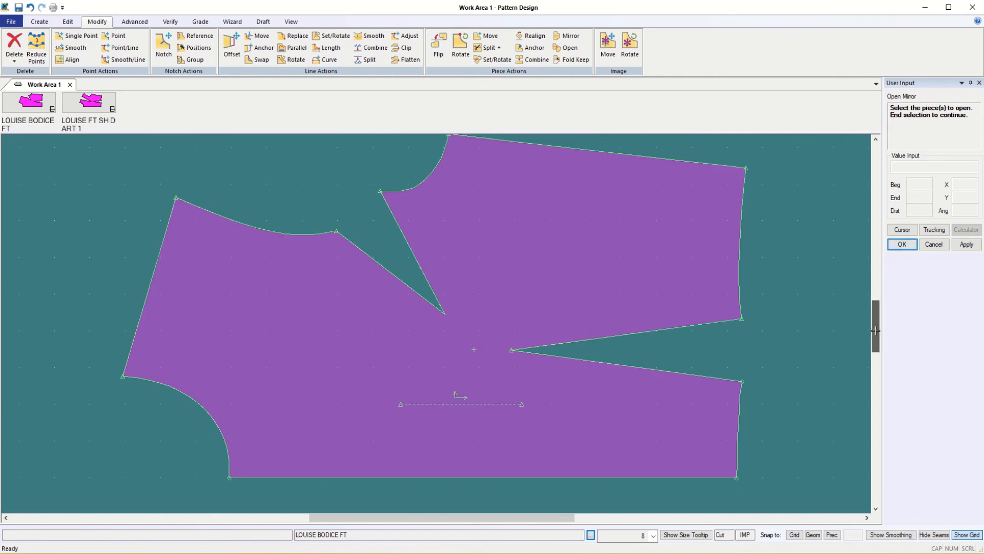
click(876, 139)
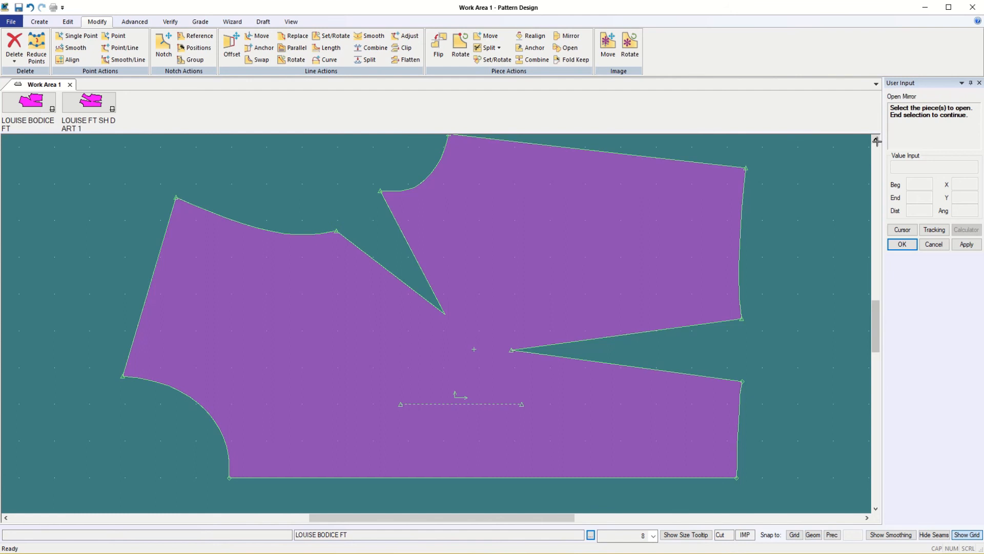
click(876, 508)
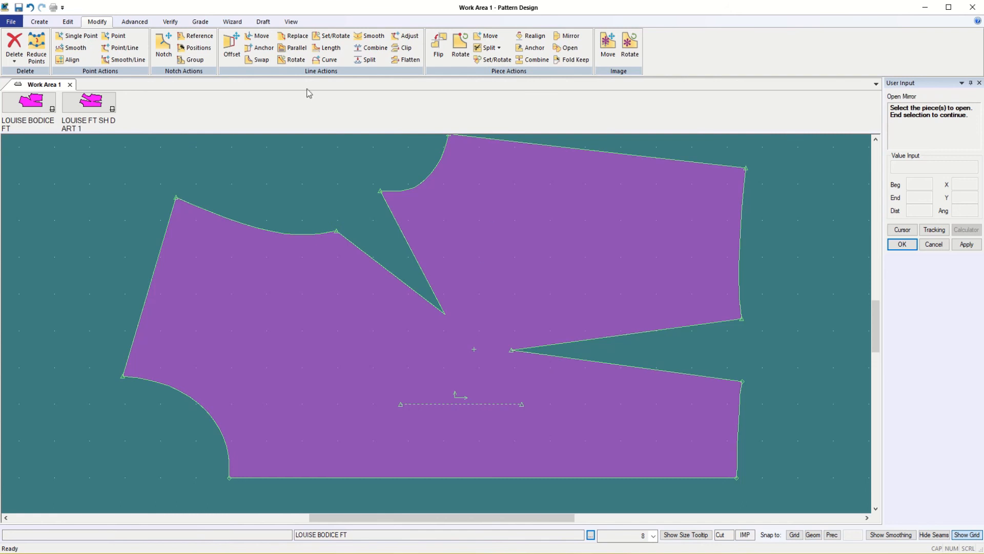
Step: Try to rotate the bodice's waist dart by selecting its upper leg with the Rotate Dart command
click(132, 21)
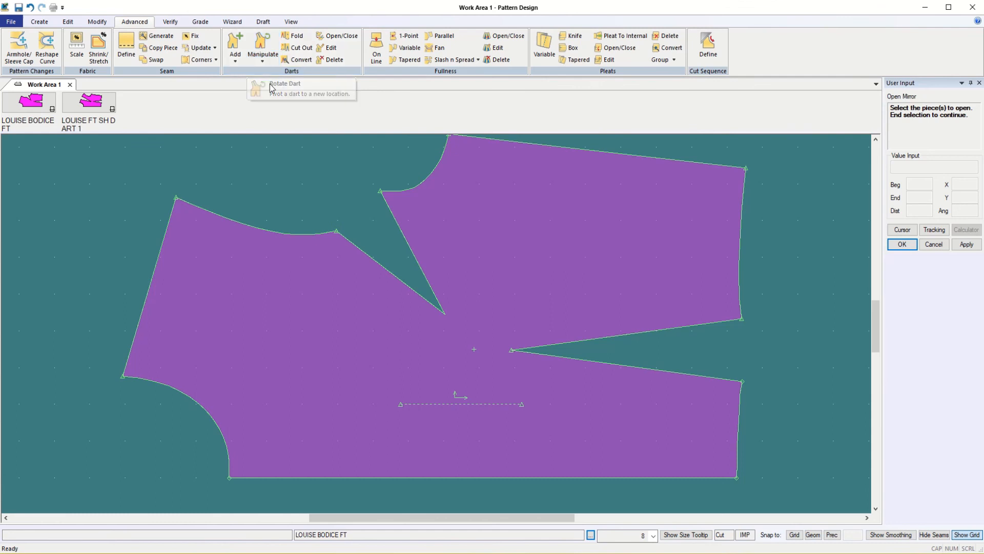
click(262, 61)
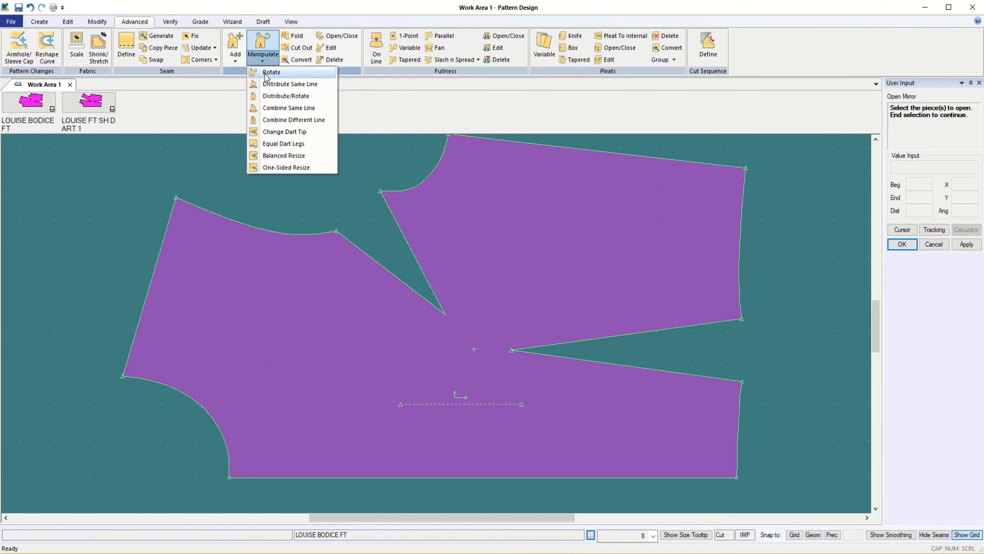
click(266, 75)
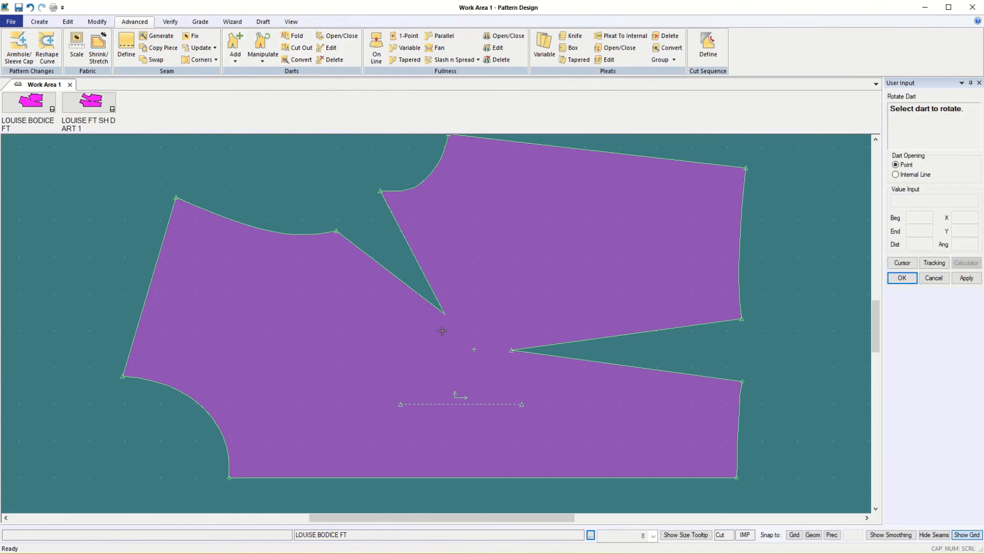
click(635, 334)
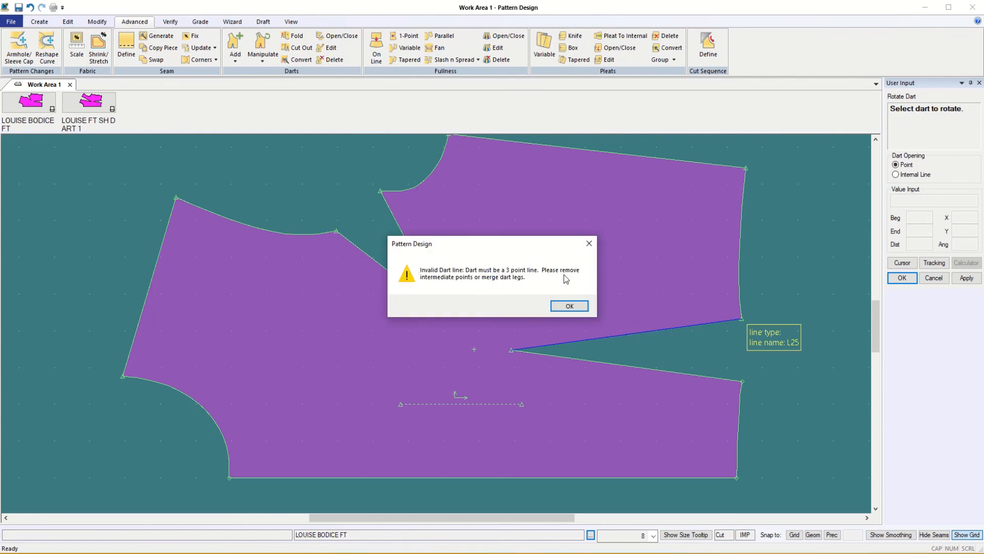
click(570, 307)
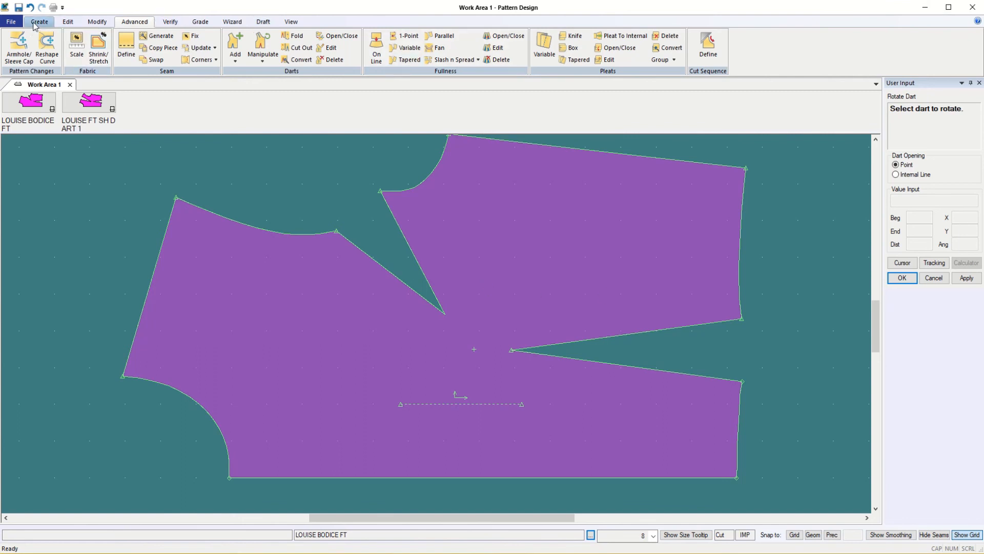
Step: Combine the two legs of the waist dart into a single line without adding a notch at the merge point
click(96, 24)
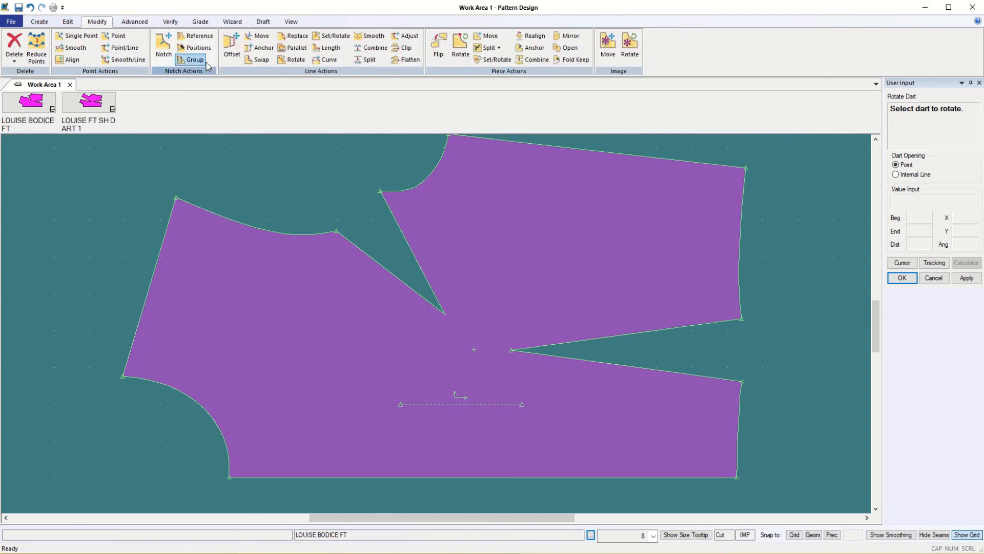
click(374, 48)
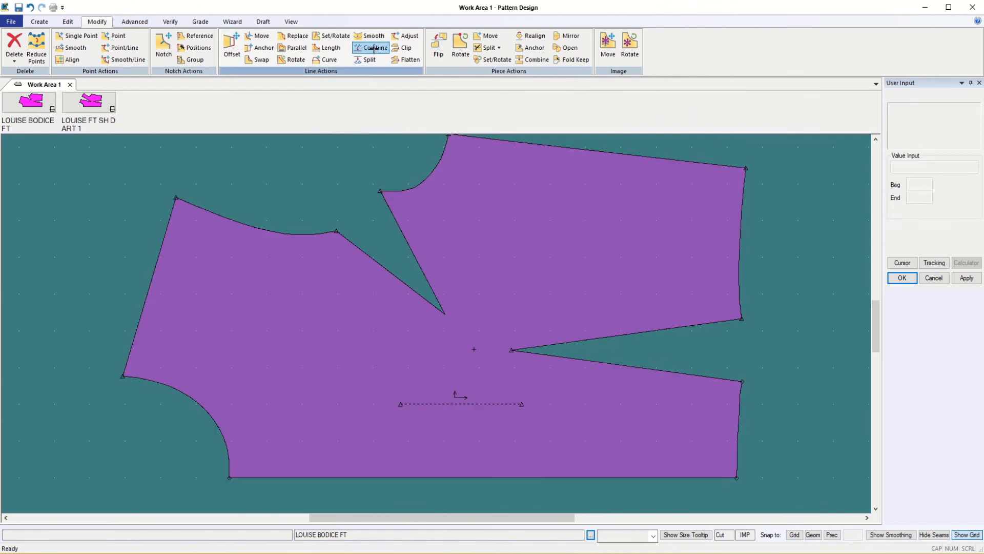
click(618, 336)
click(599, 363)
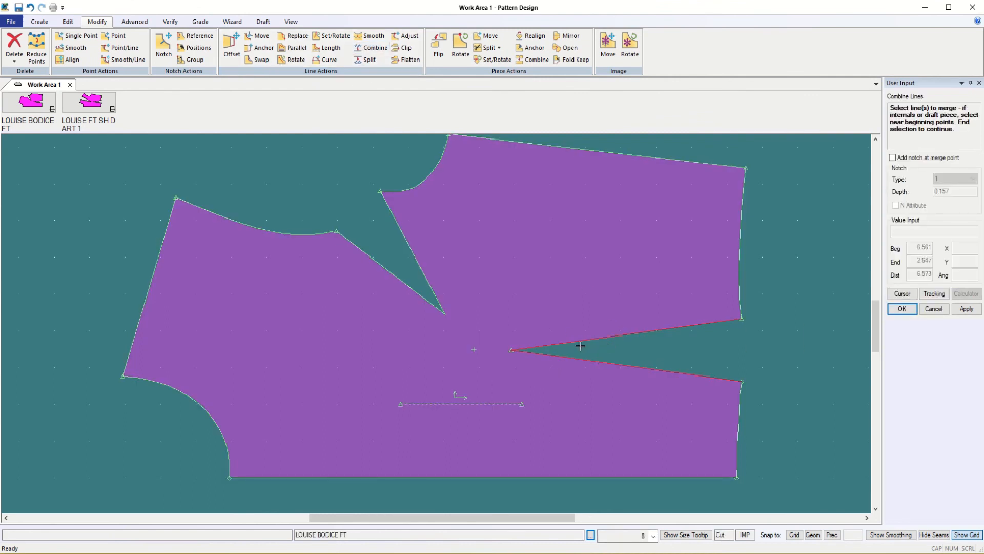
click(903, 309)
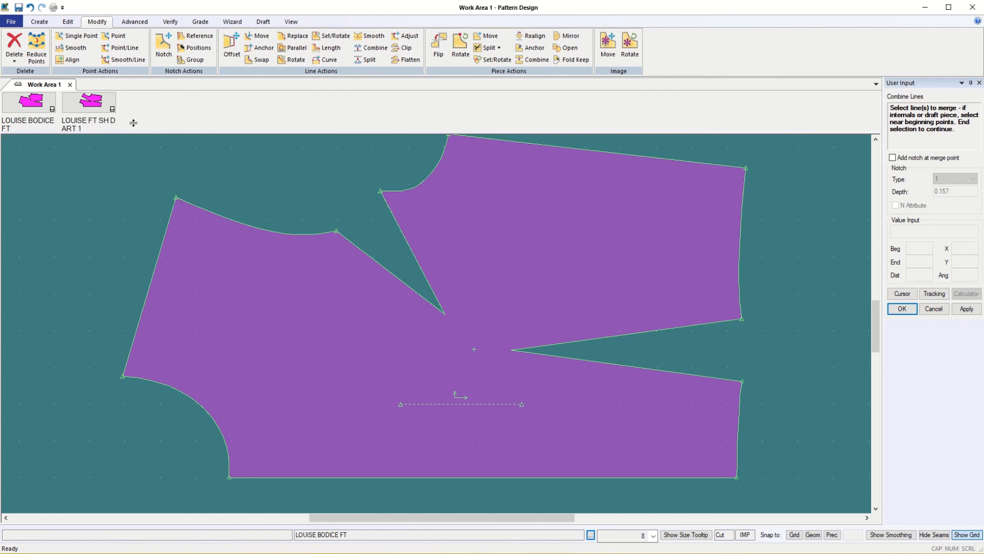
Step: Save the LOUISE BODICE FT piece with its merged waist dart legs
click(18, 8)
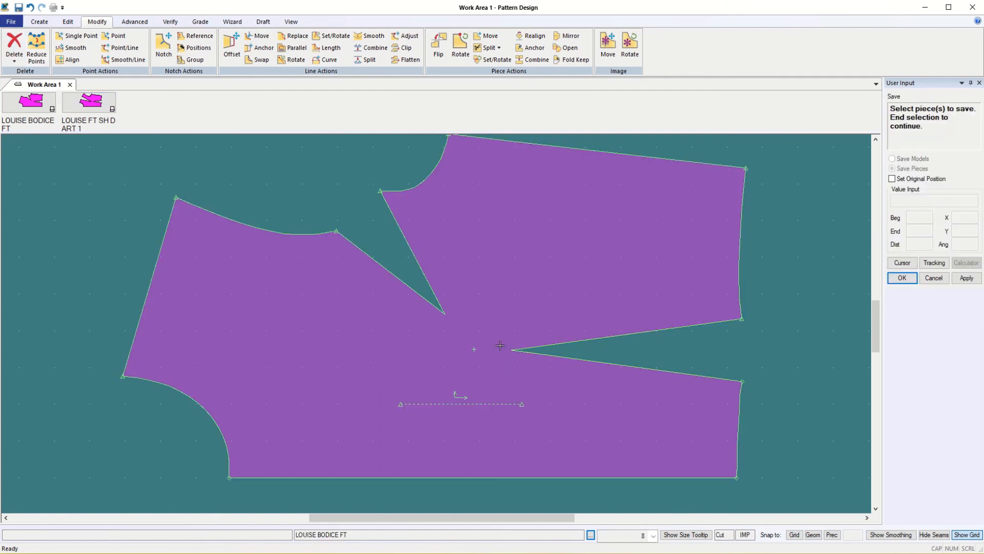
click(519, 314)
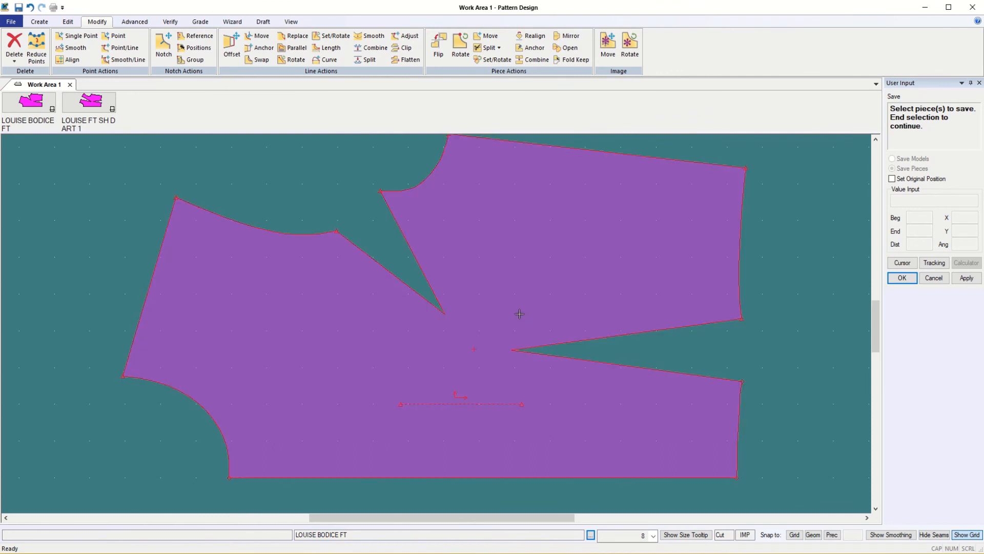
click(903, 279)
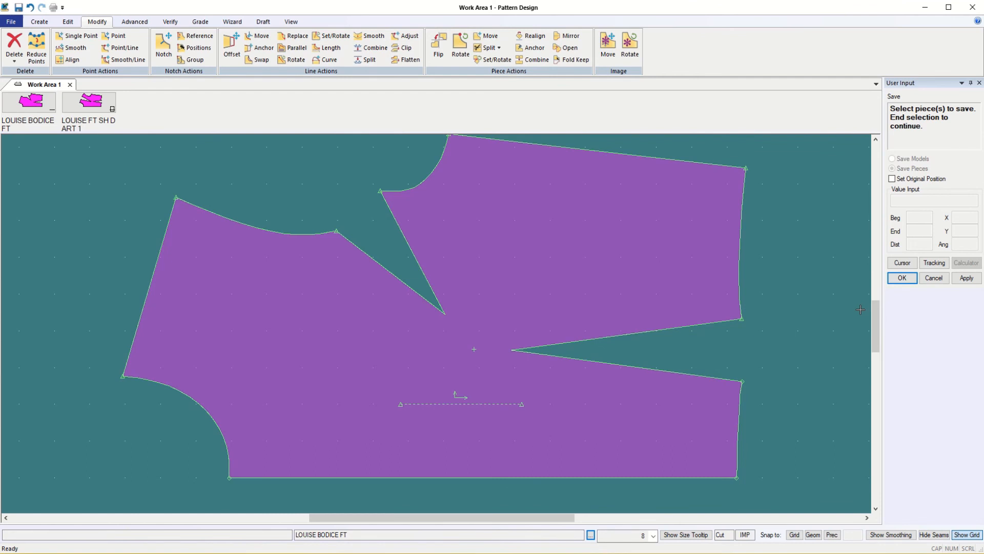